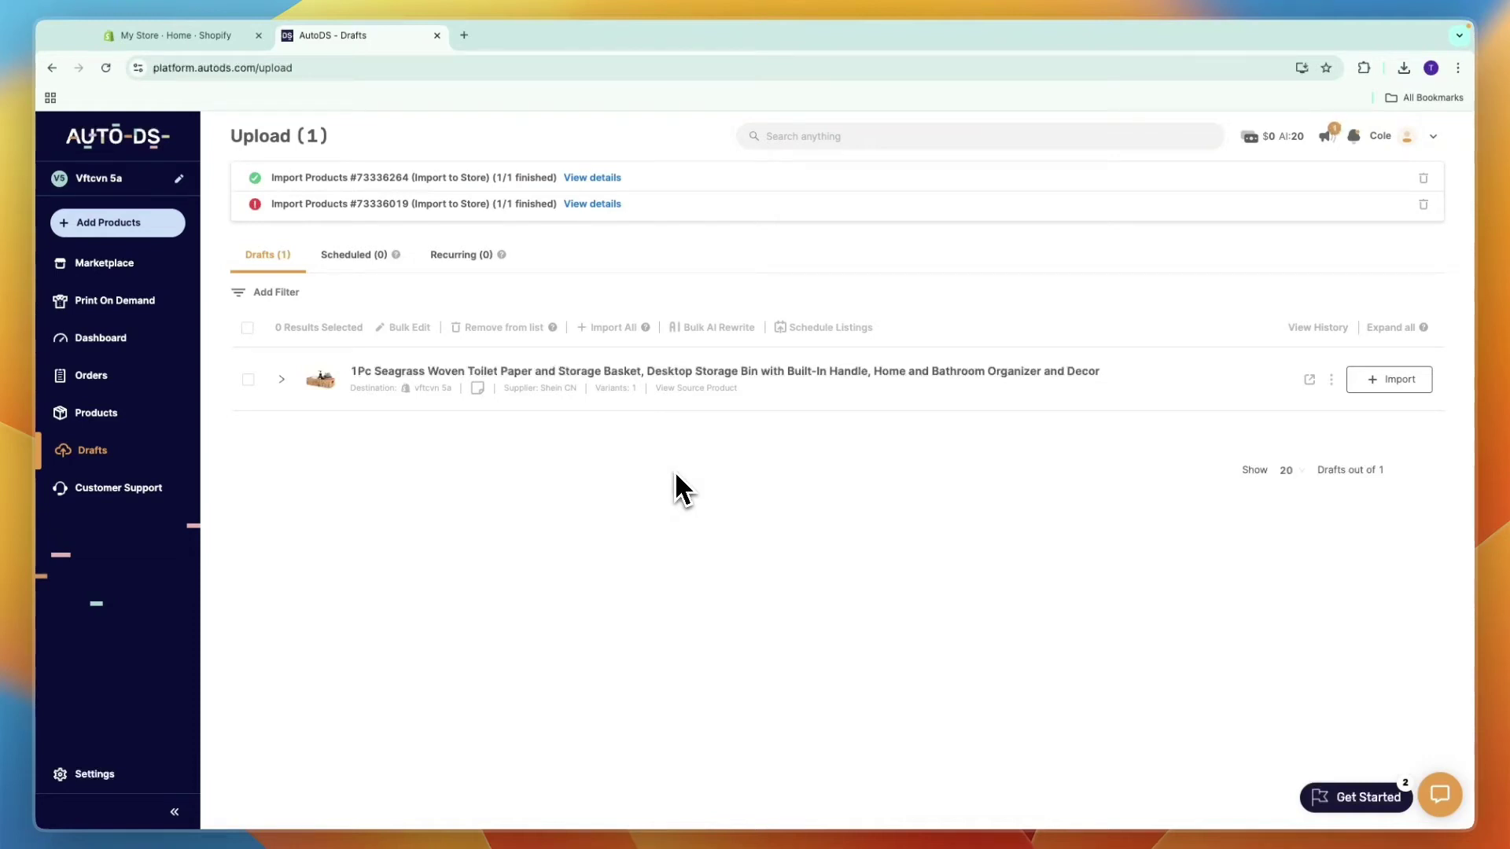
Step: Open the AutoDS Marketplace, then switch to the Shopify store's admin home page
left_click(148, 264)
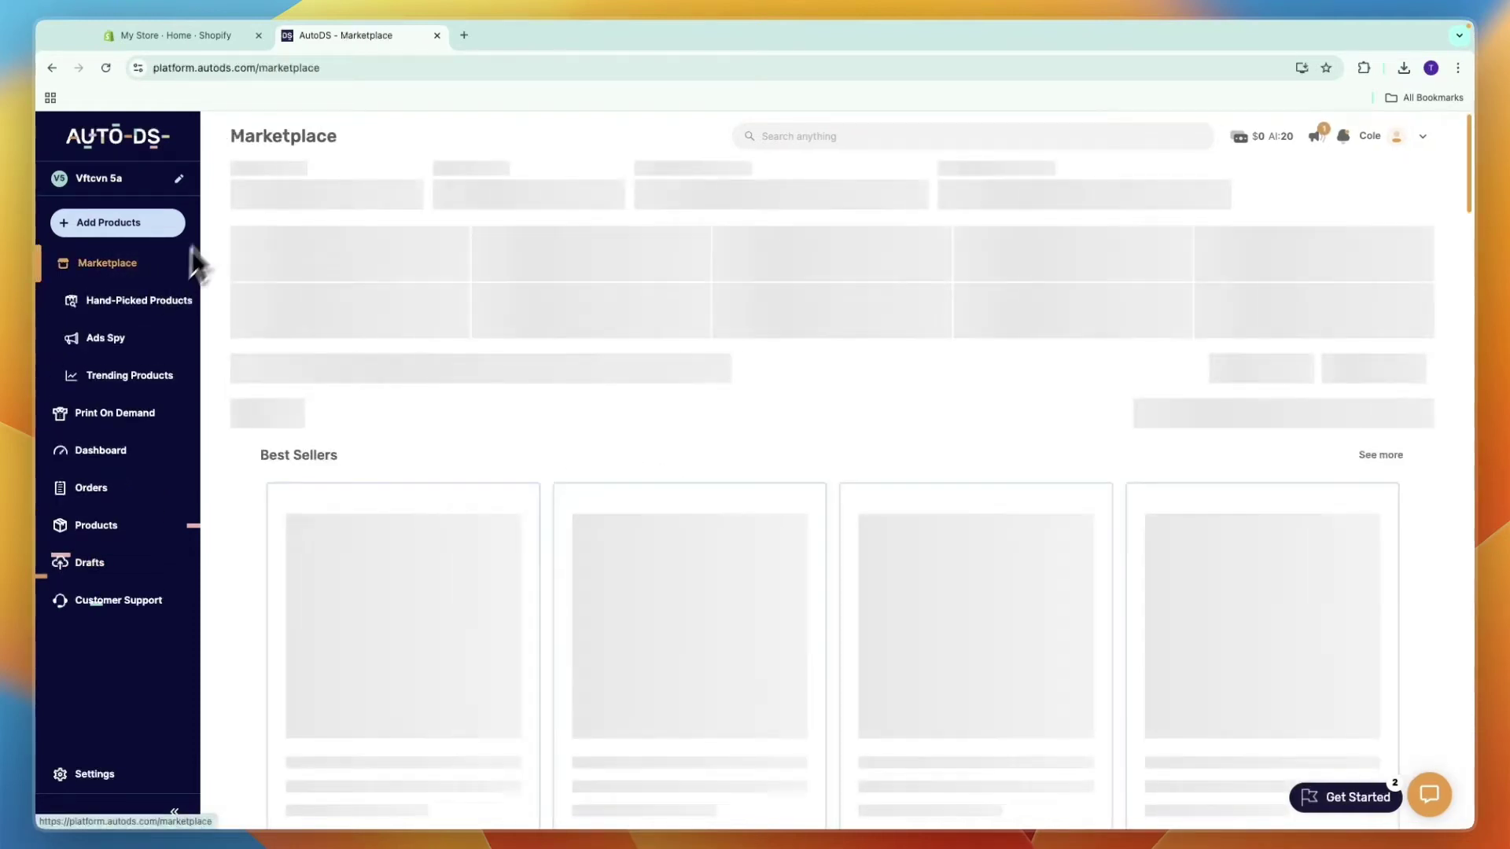
left_click(146, 34)
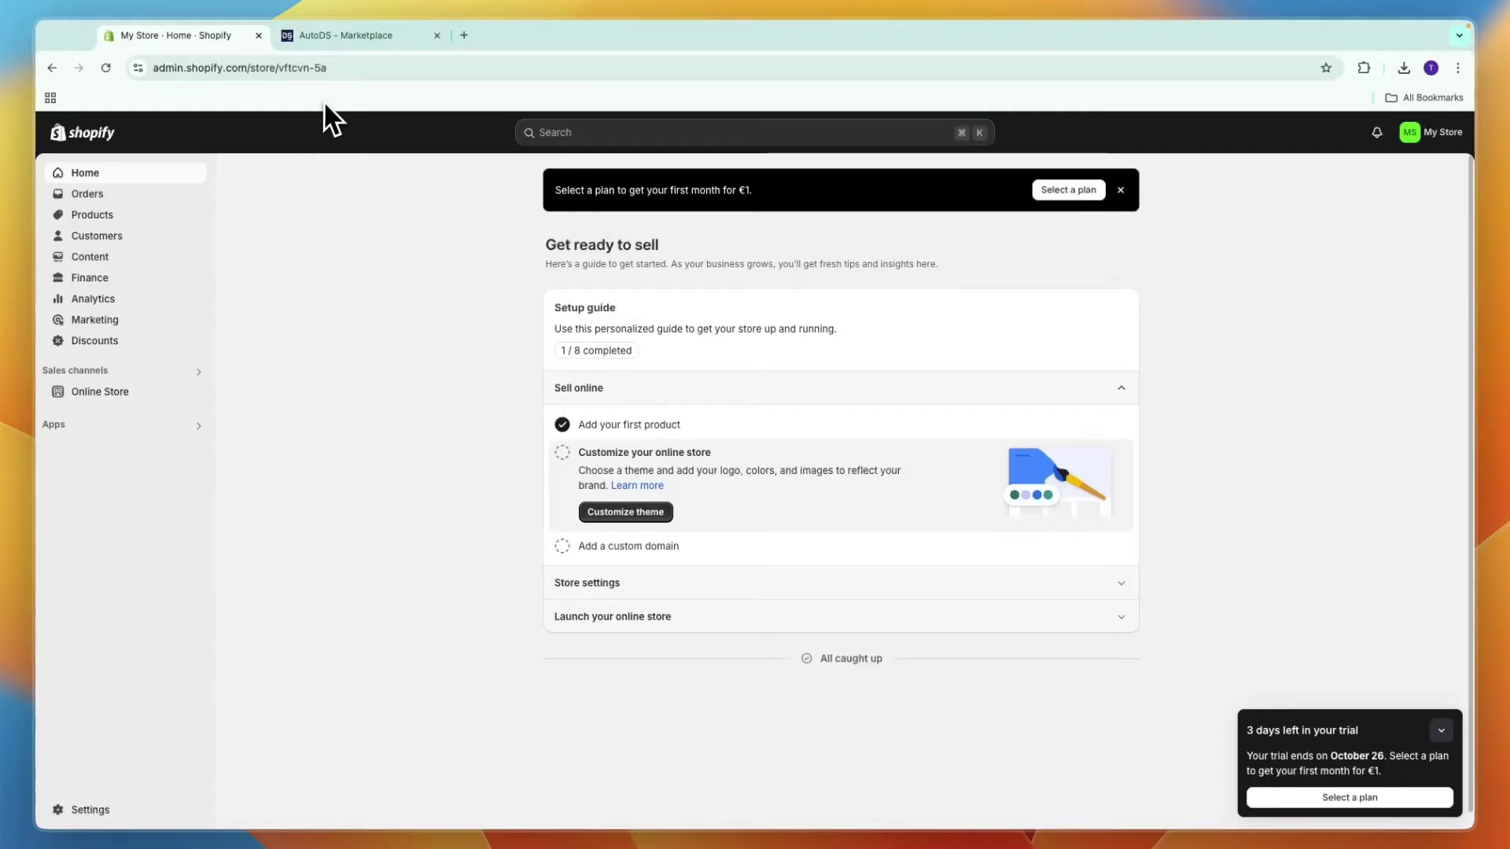
Step: Go back to the AutoDS Marketplace tab listing the Best Sellers
left_click(358, 36)
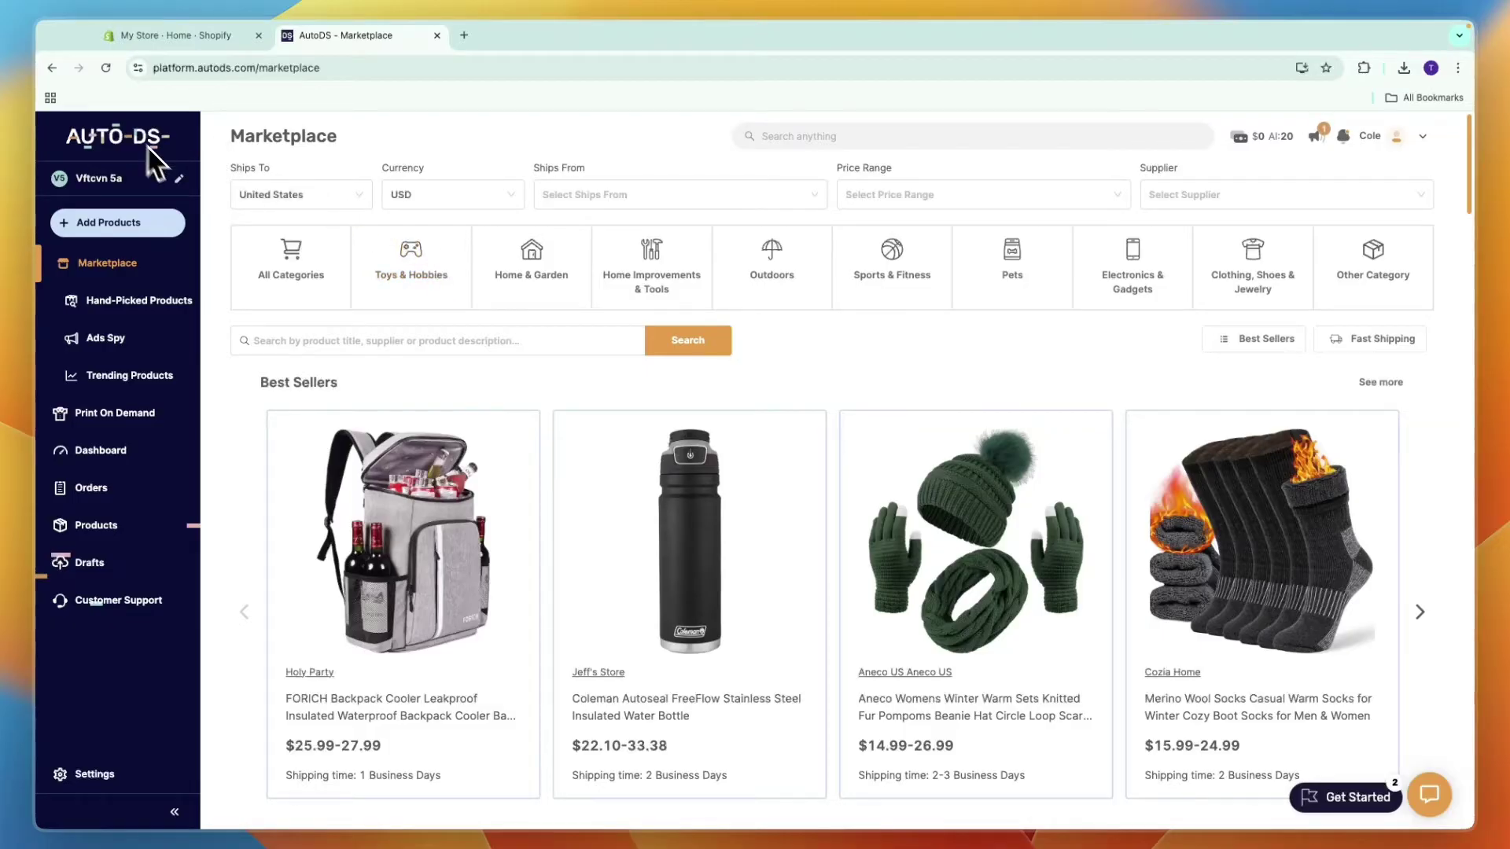
Step: Delete the currently connected Shopify store from AutoDS's store list
left_click(167, 181)
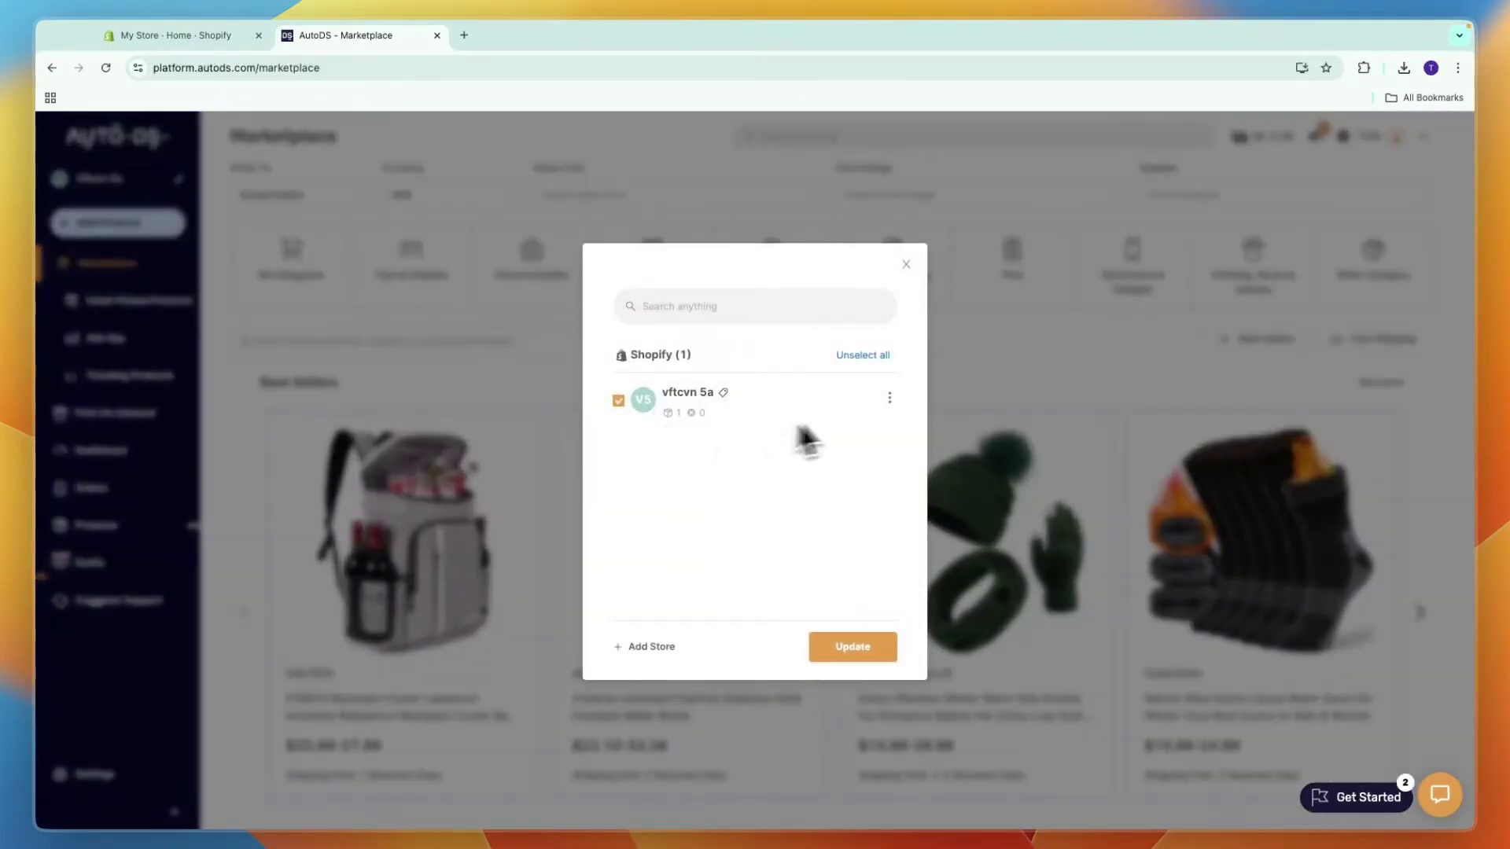
left_click(890, 398)
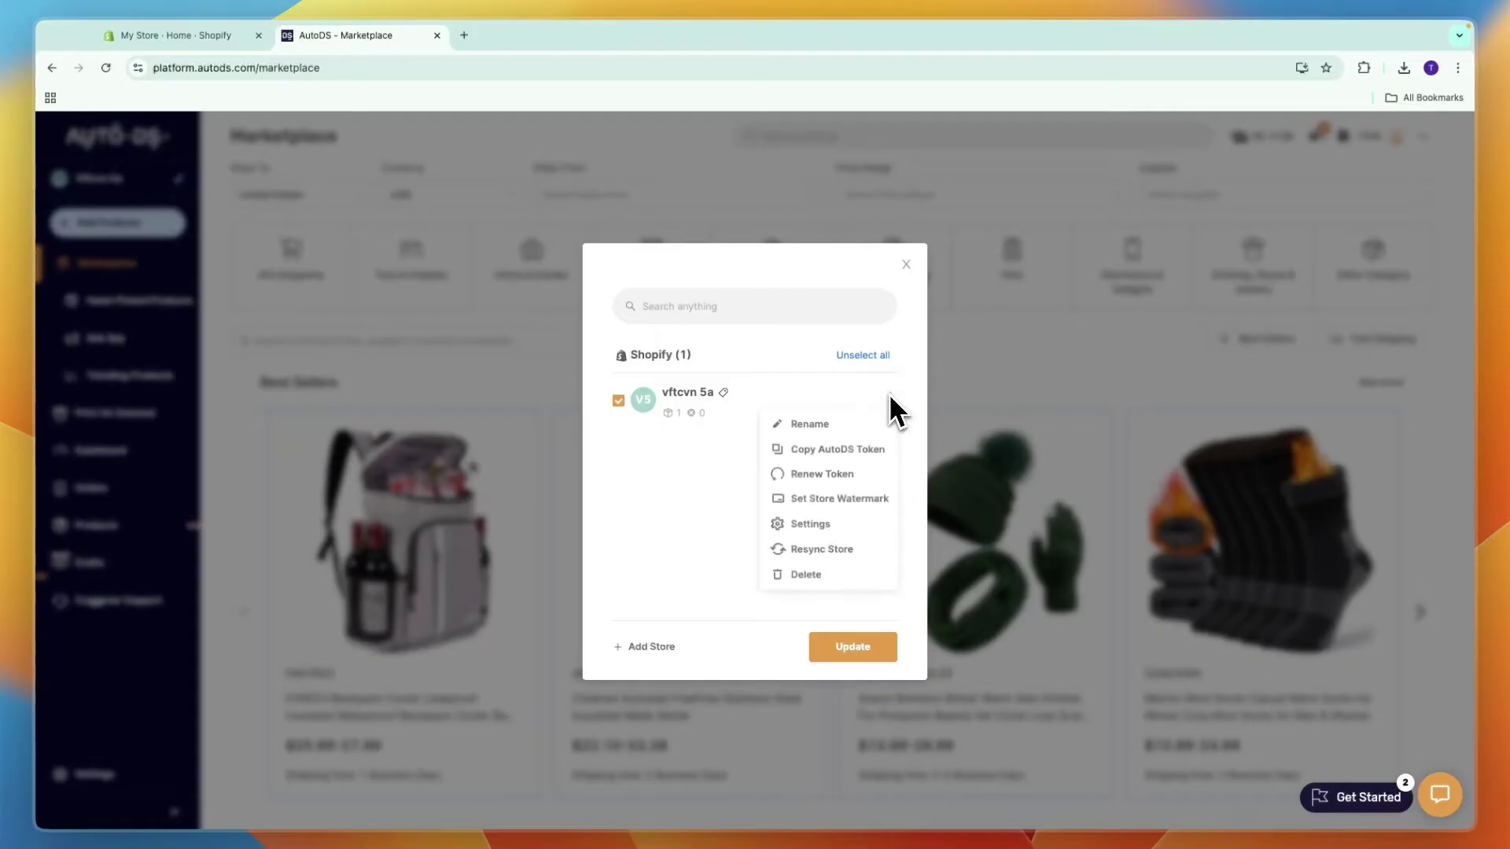
left_click(832, 576)
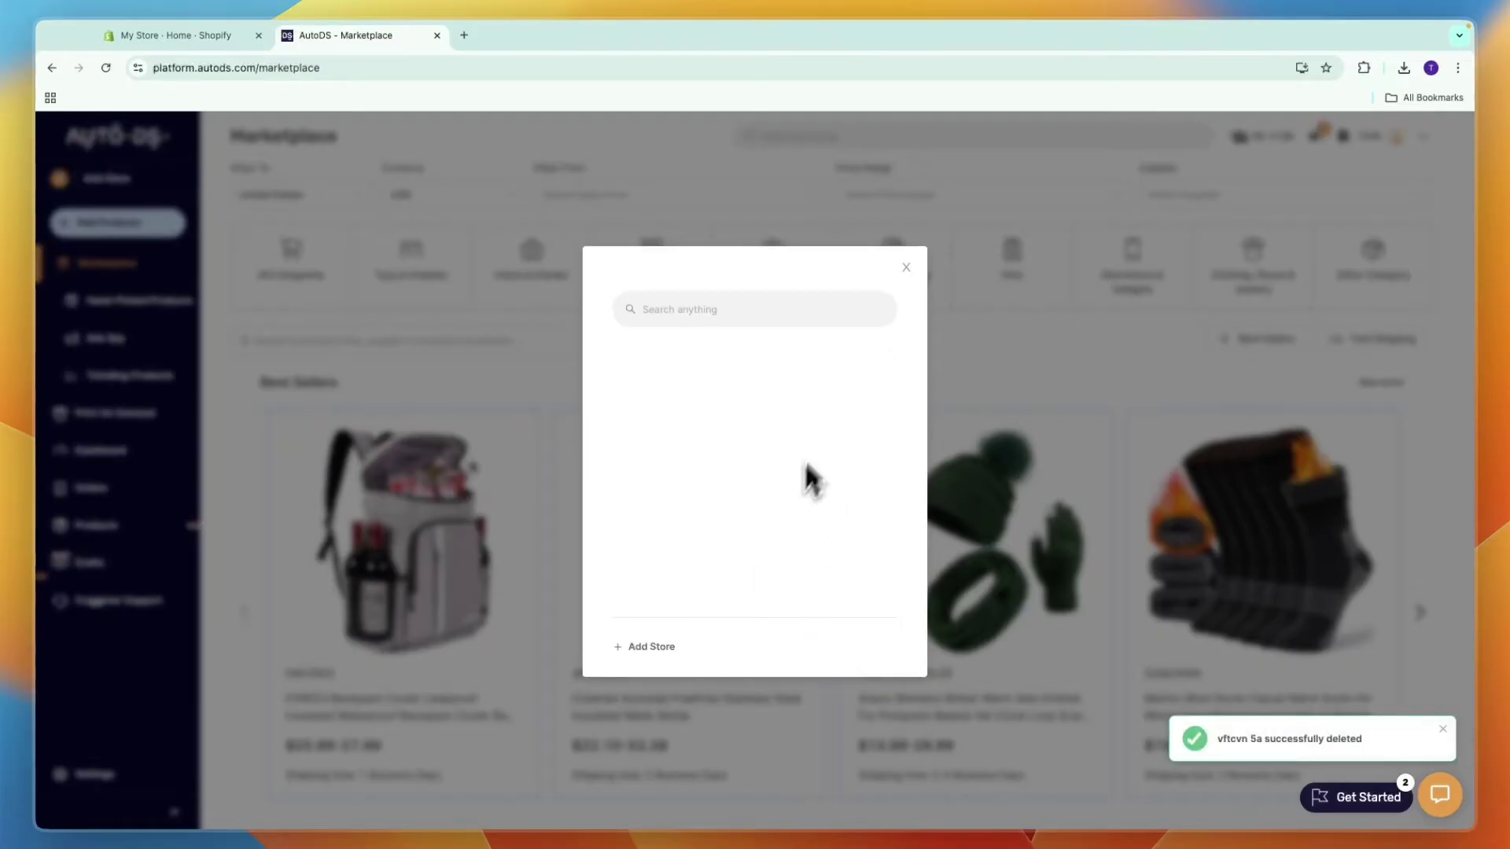
left_click(906, 268)
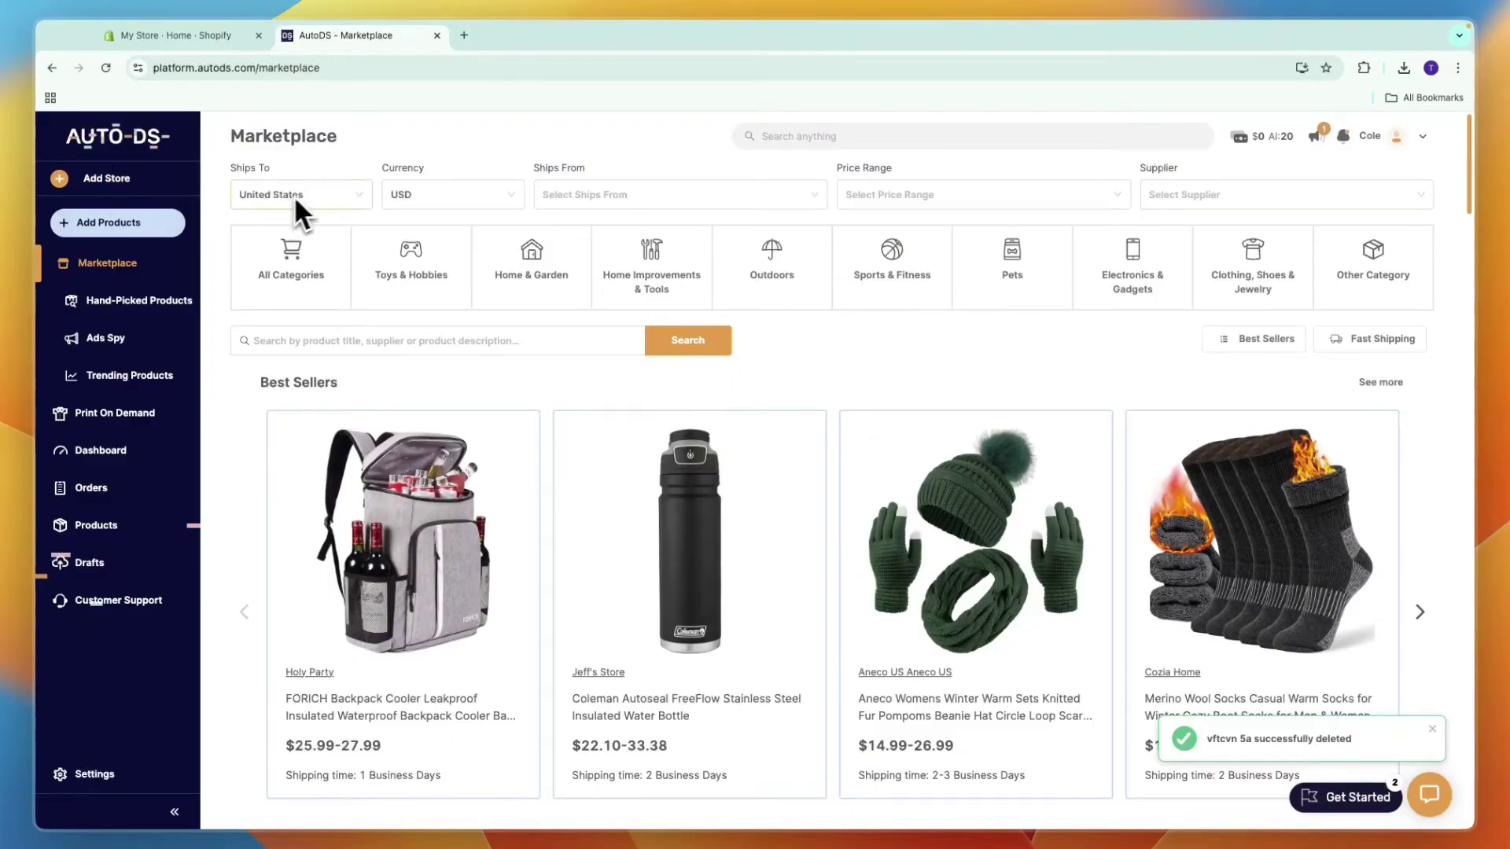
Step: Start adding a new AutoDS store and pick Shopify Store as its type
key("ctrl+shift+Tab")
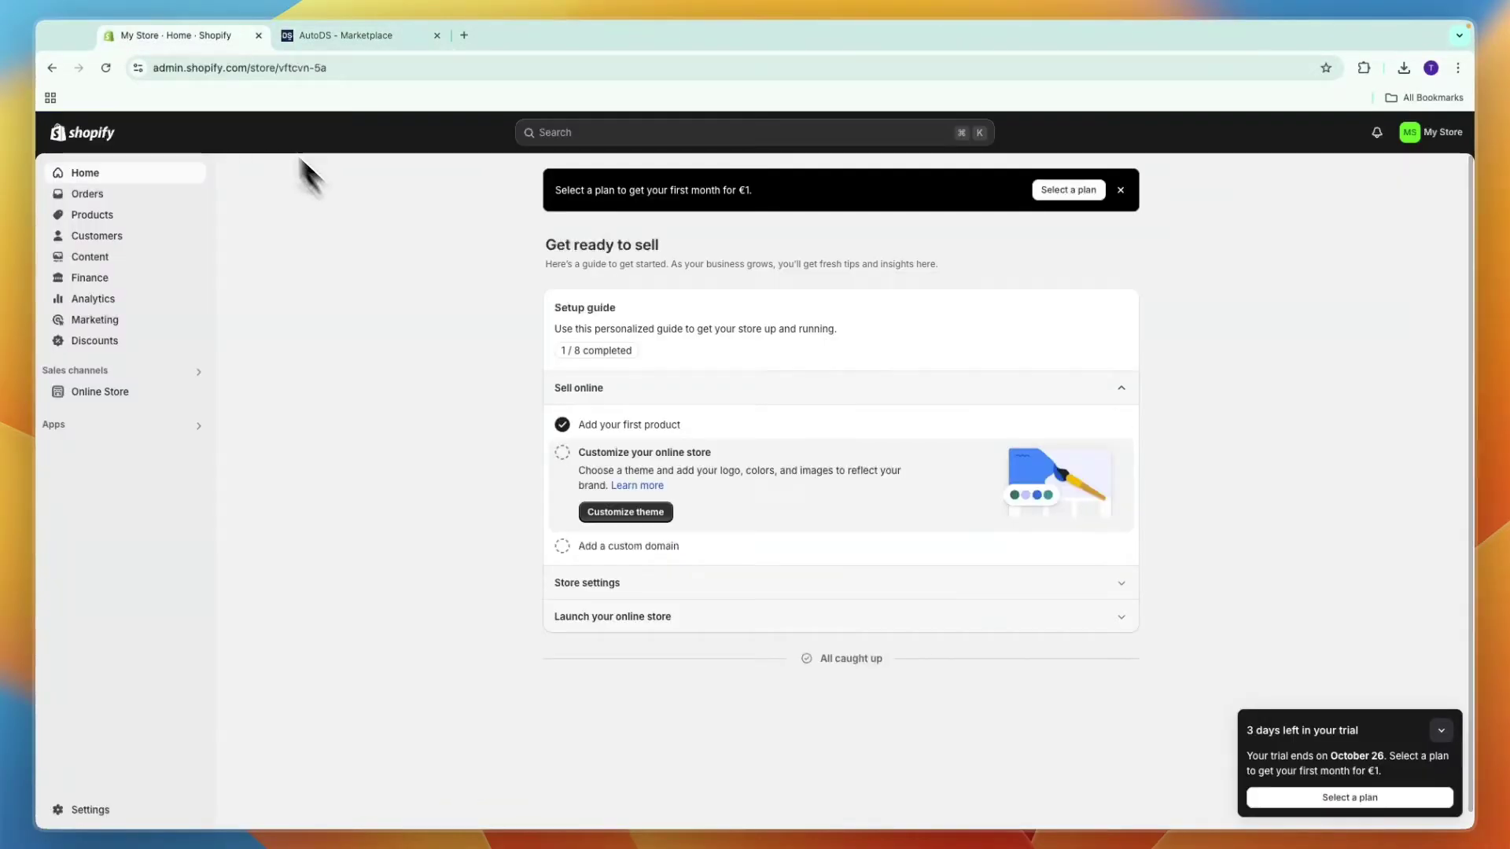
left_click(326, 36)
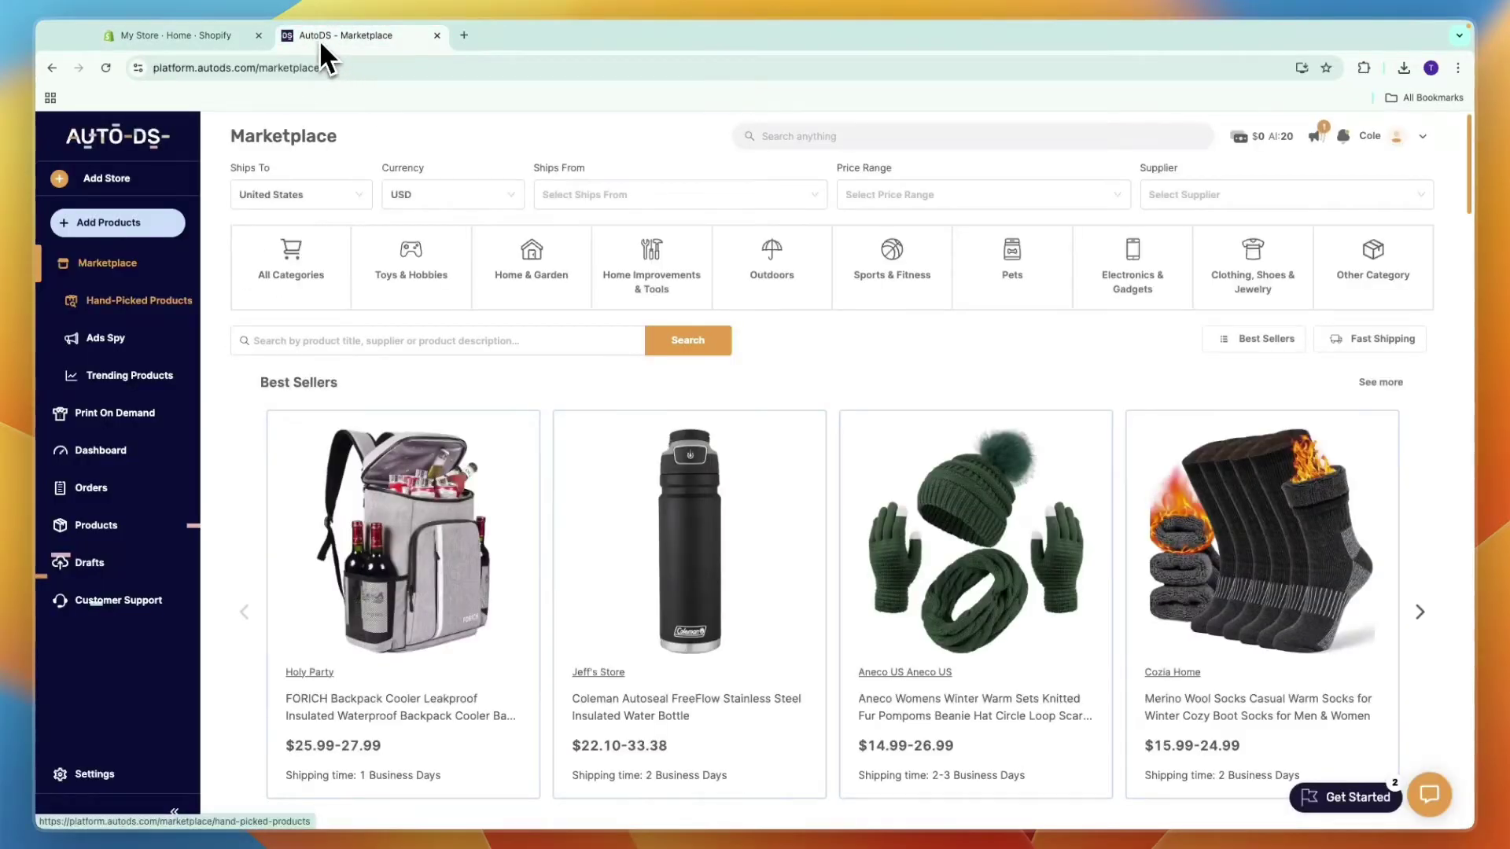
left_click(103, 186)
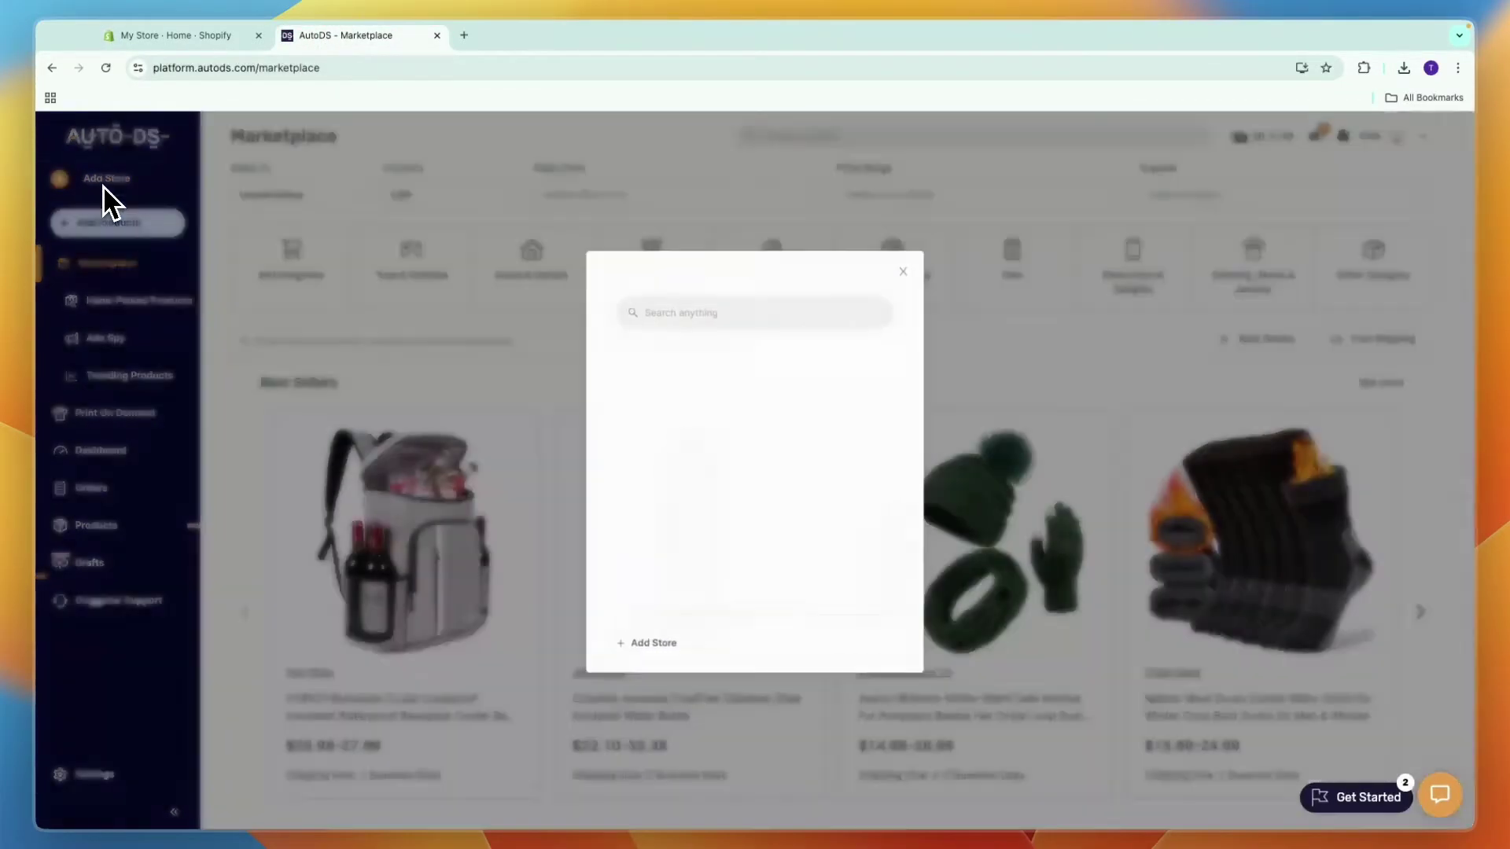
left_click(644, 648)
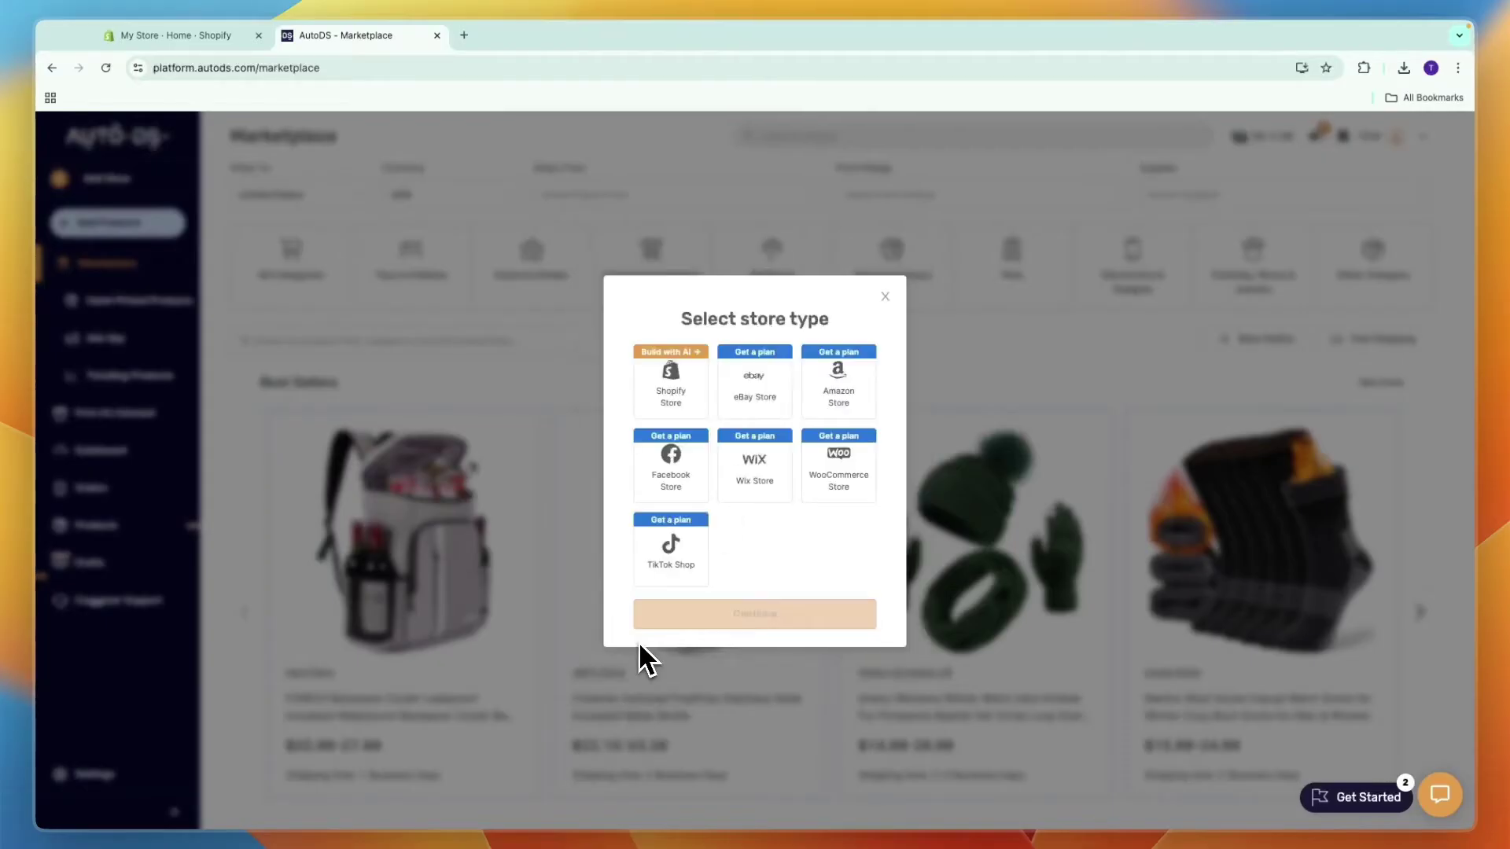
left_click(649, 384)
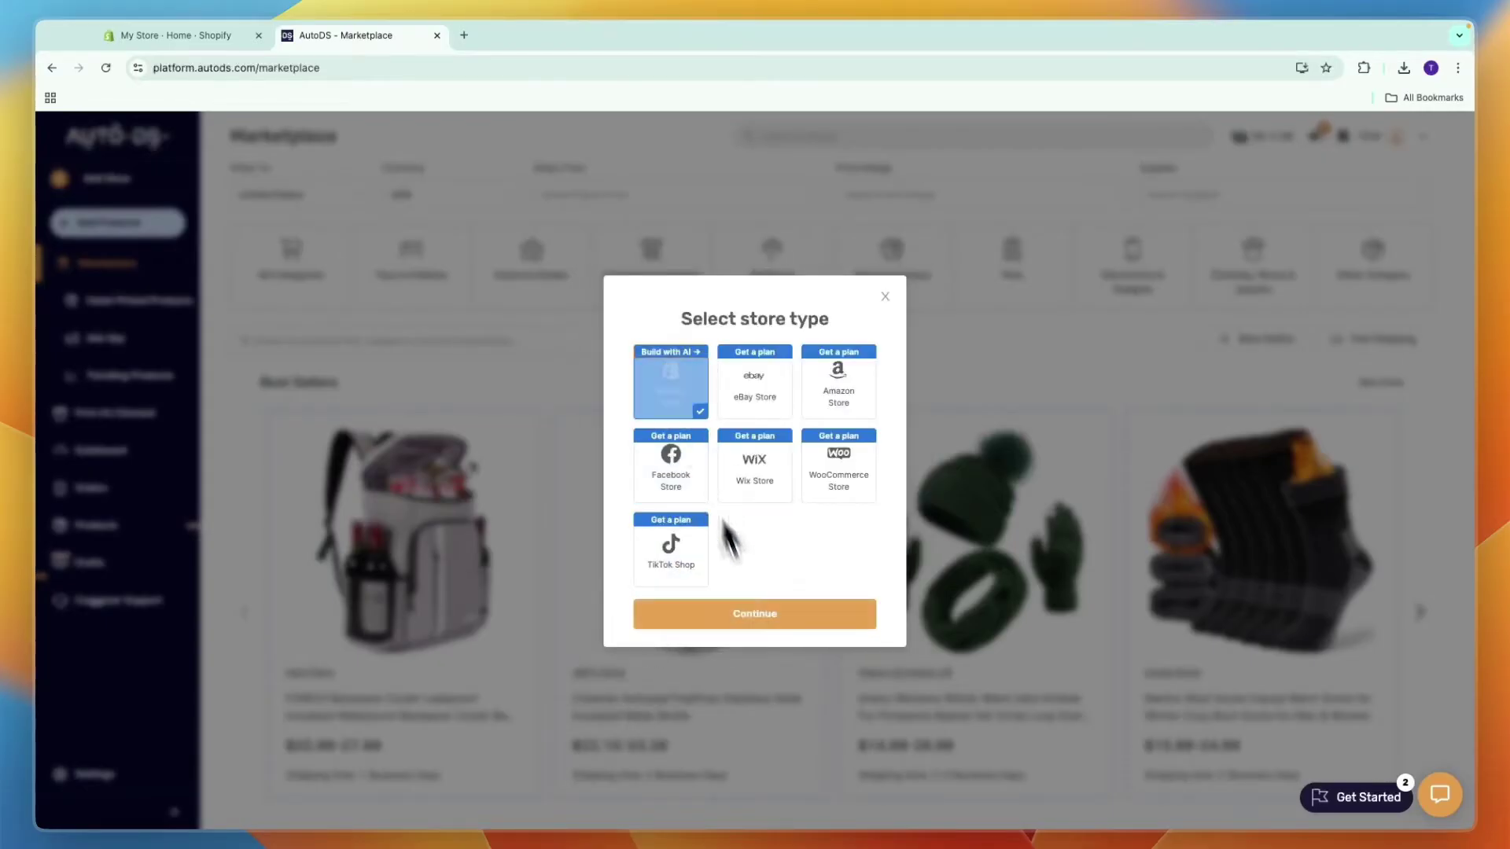
Step: Choose 'I have a Shopify store – Connect it to AutoDS' and continue the connection
left_click(752, 619)
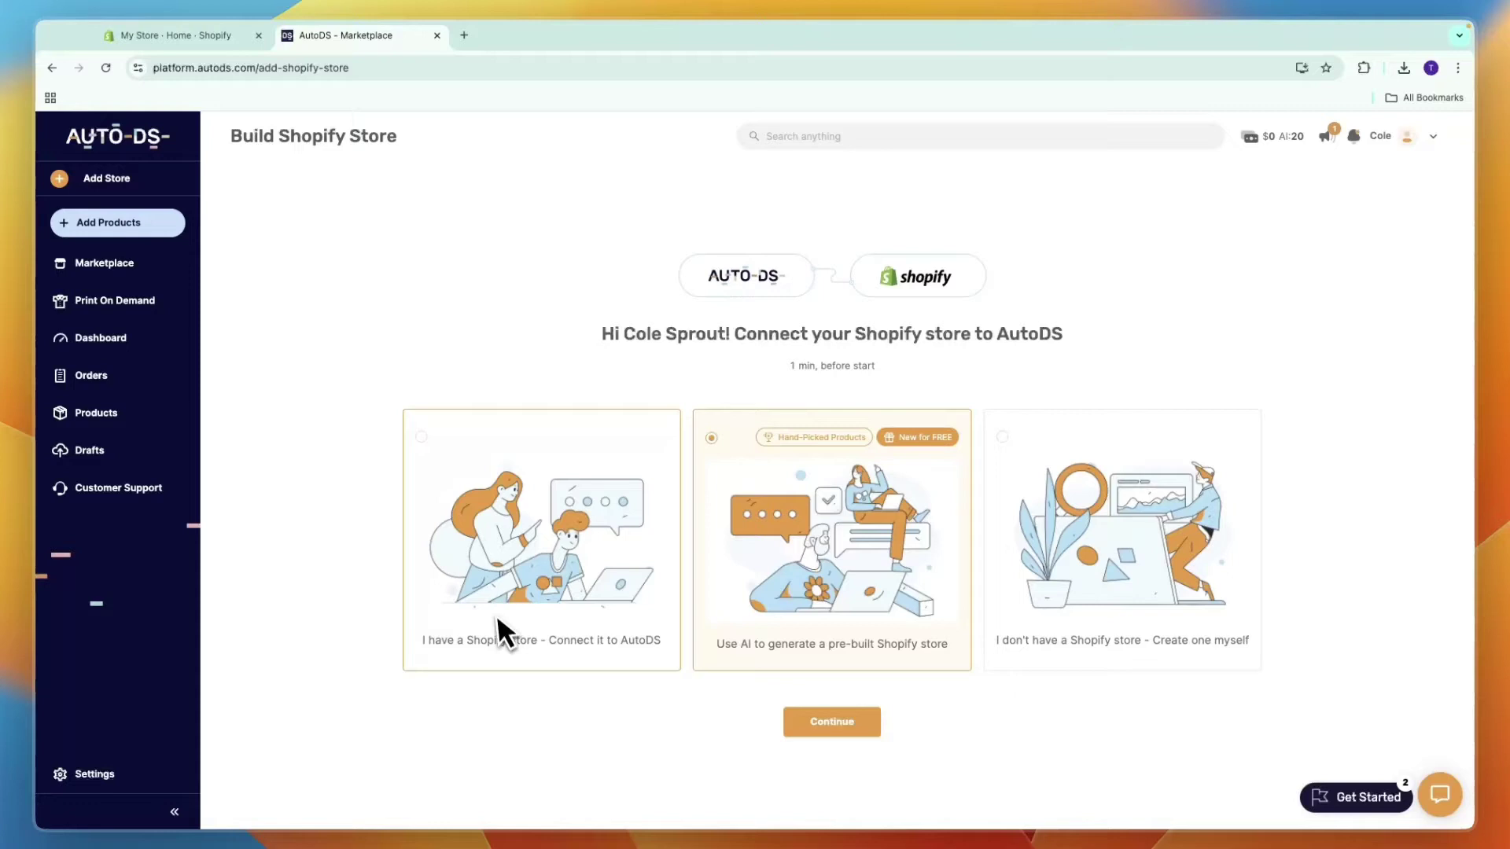
left_click(472, 639)
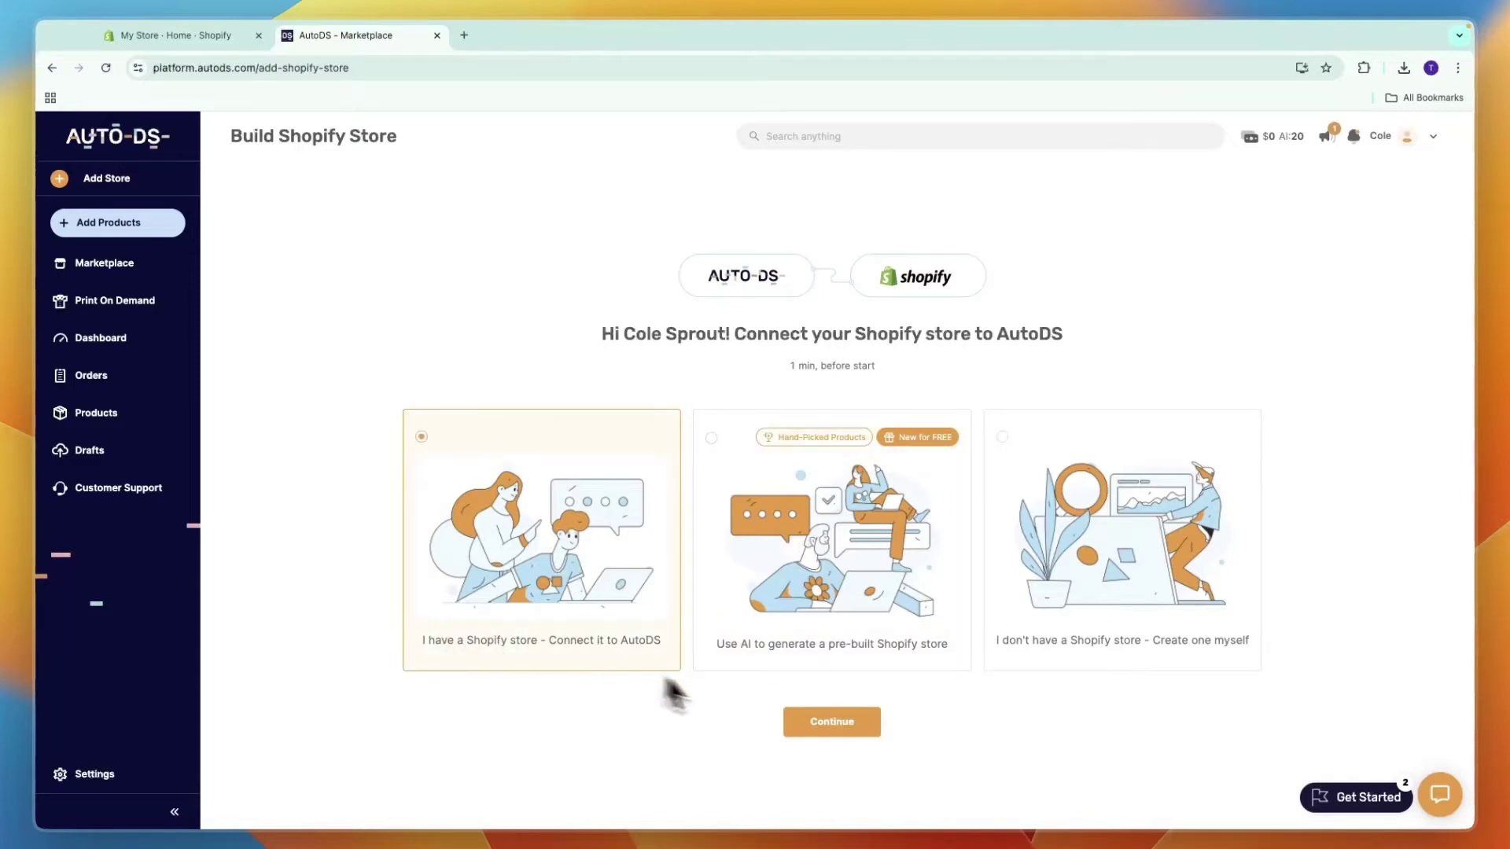
left_click(825, 720)
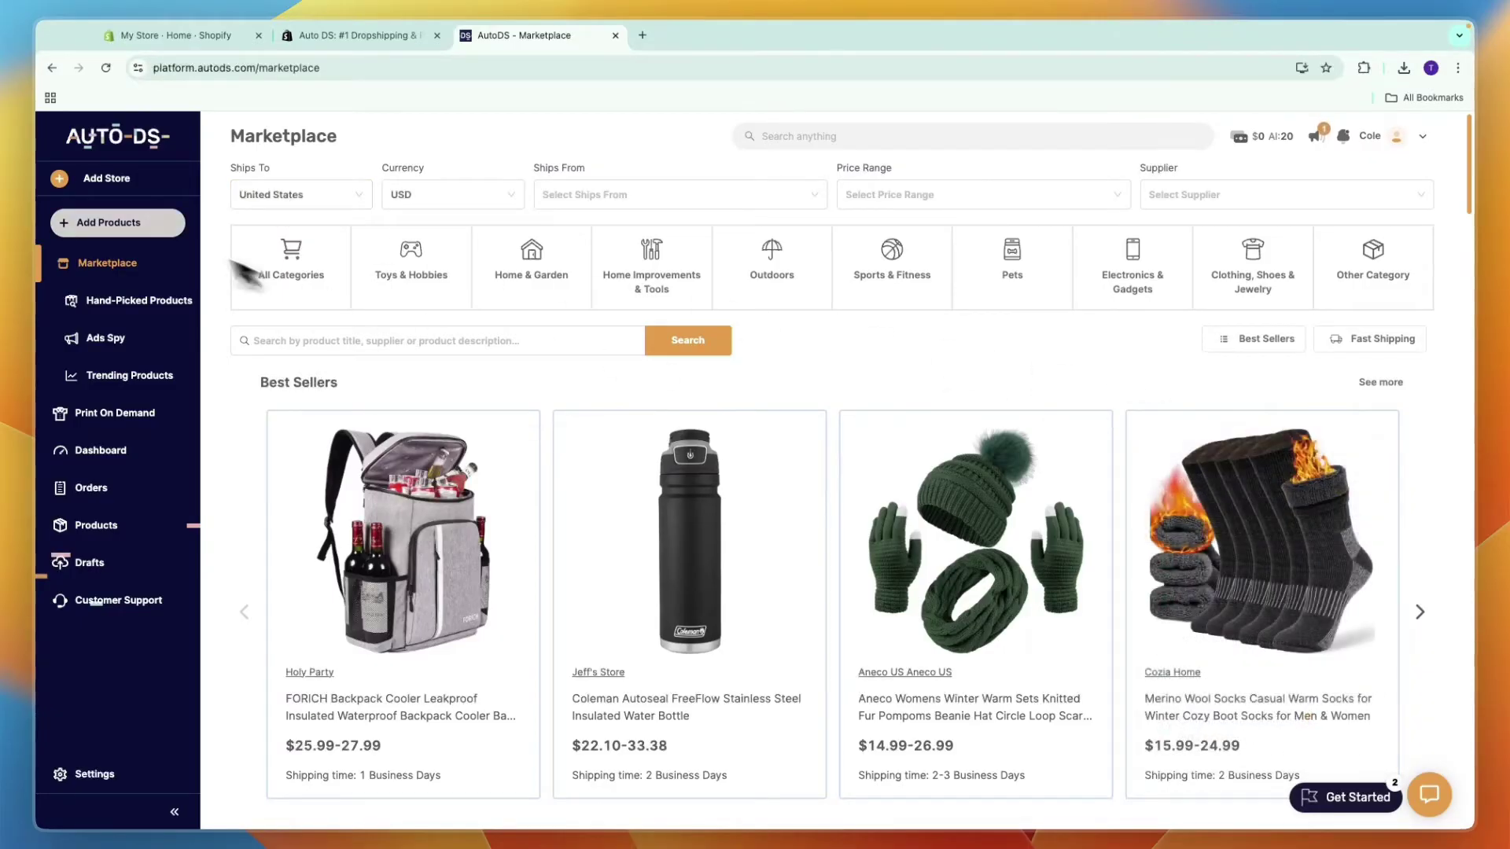
Step: Open the Add Product dialog for a single supplier product
left_click(148, 228)
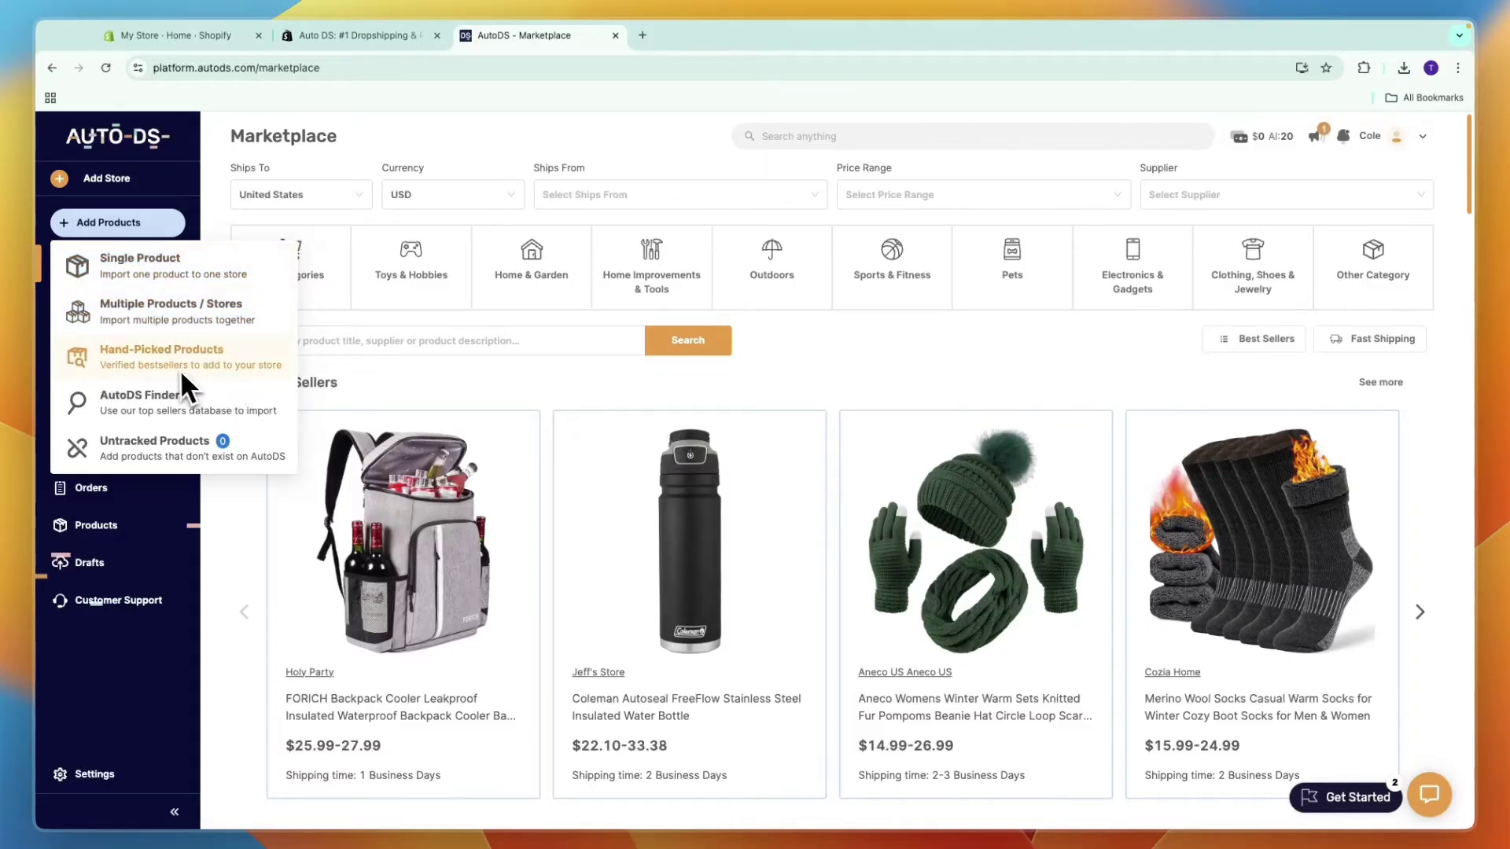
left_click(148, 265)
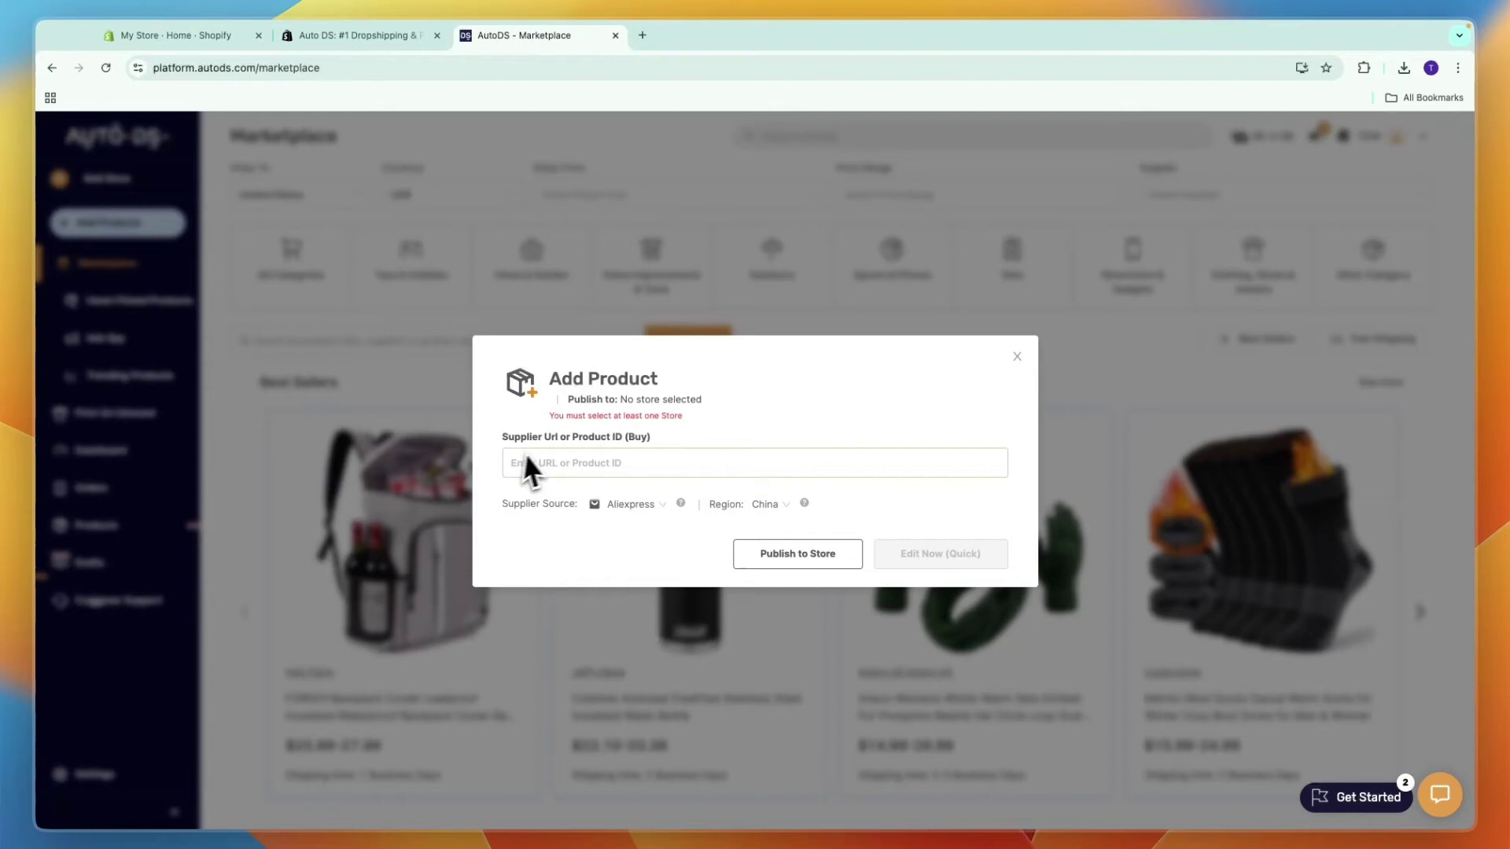
Step: In a new tab, browse Amazon to the Amazon Basics 18-Piece Kitchen Dinnerware Set ($39.99)
left_click(643, 36)
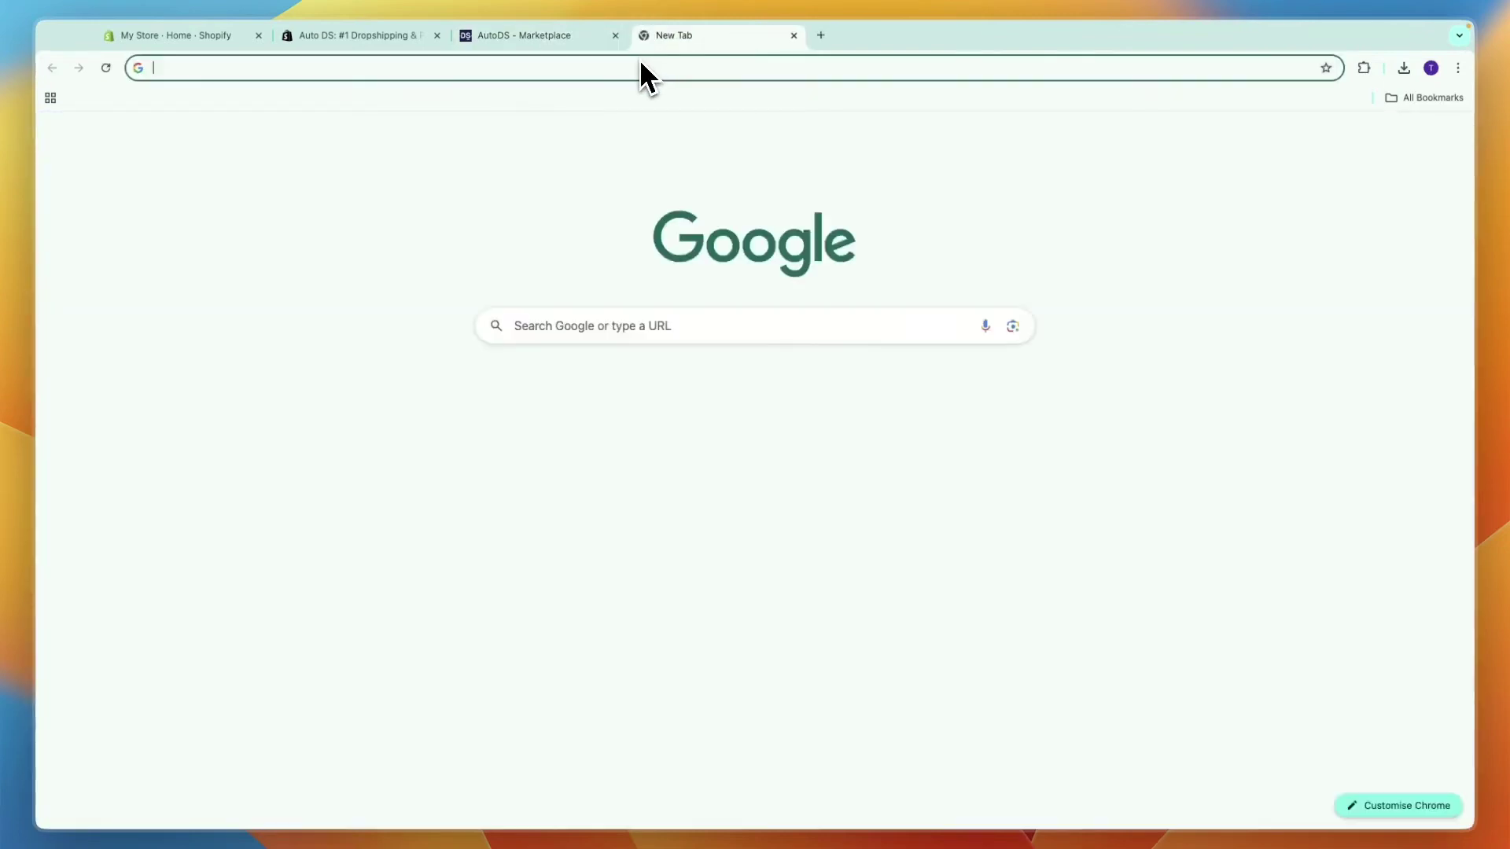
type("amazon")
key("Return")
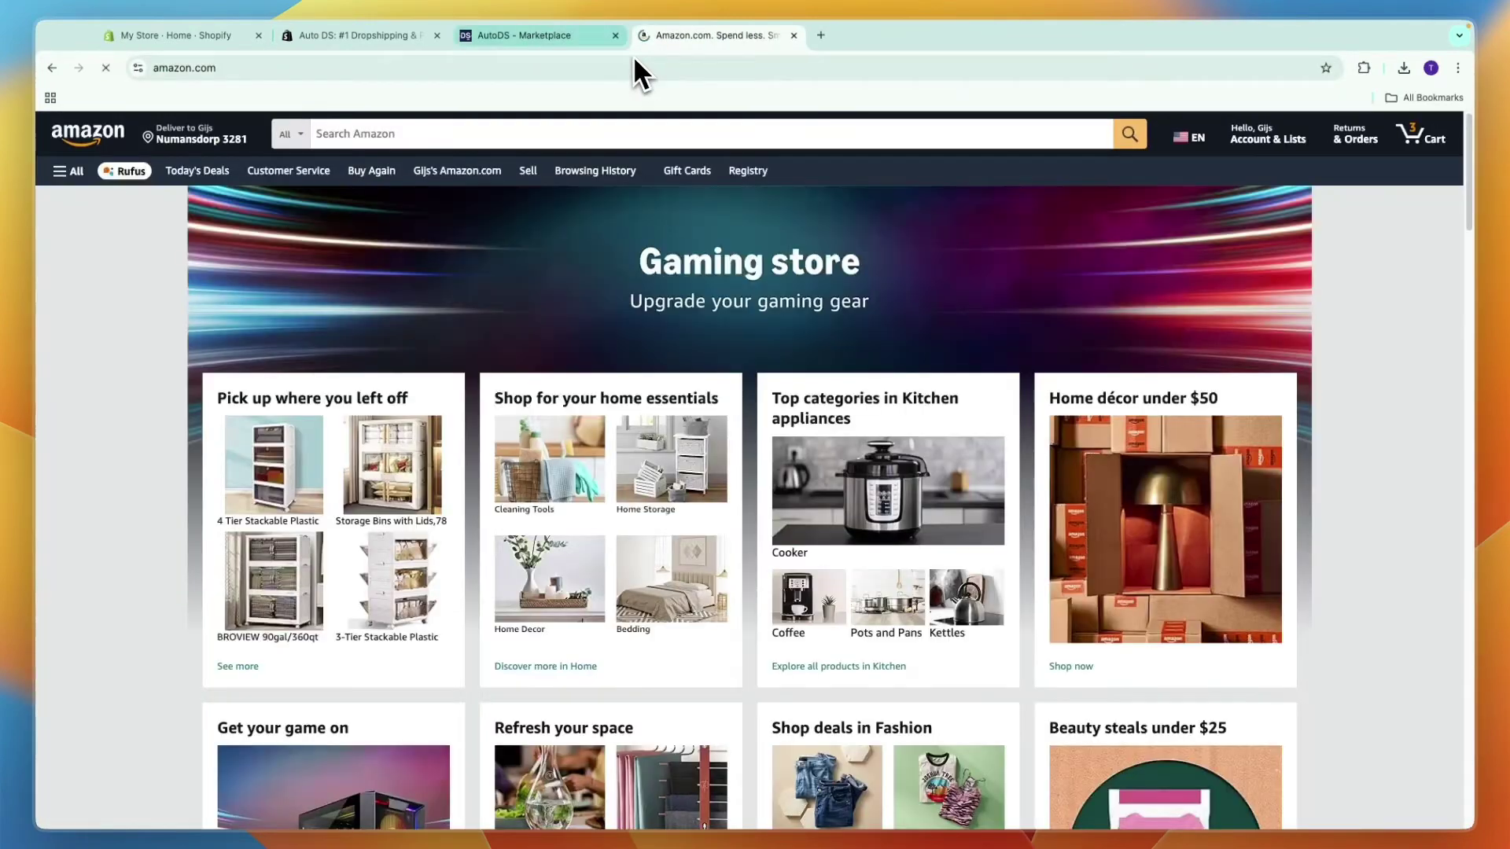
scroll(866, 263, "down", 2)
left_click(857, 492)
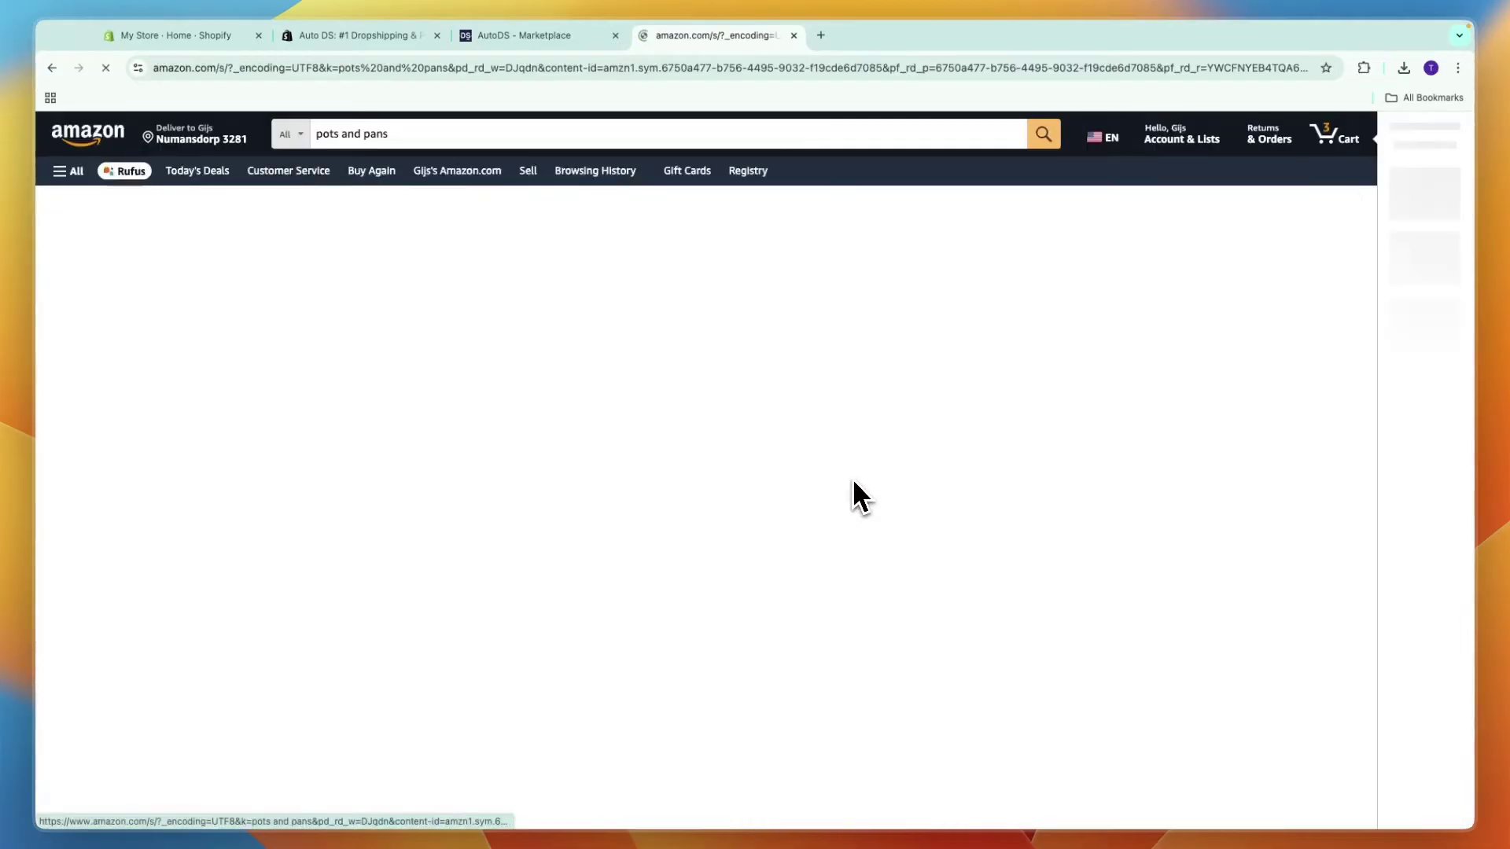
left_click(591, 345)
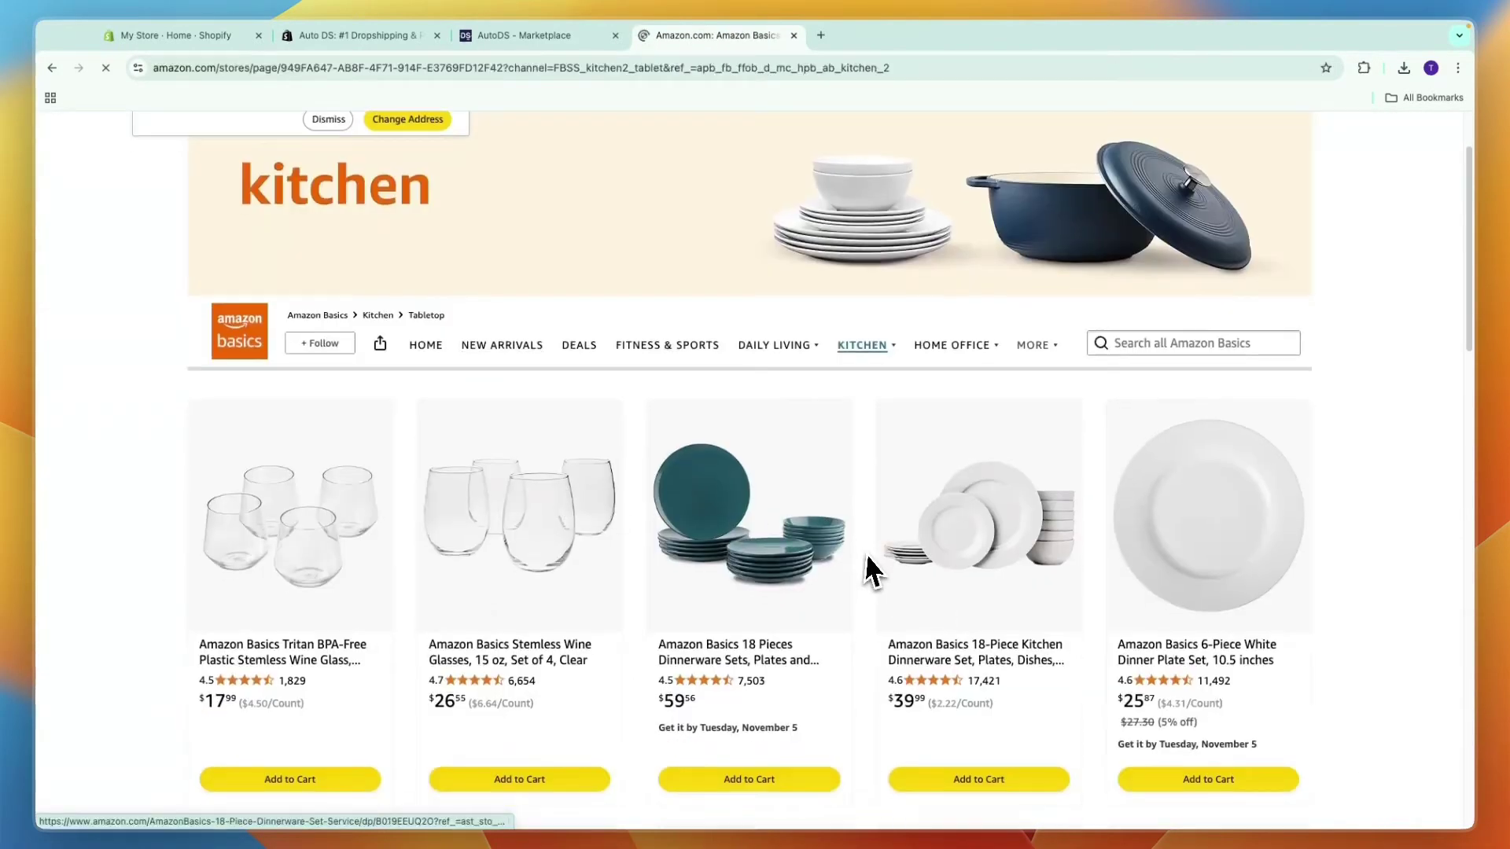
scroll(869, 574, "down", 1)
left_click(986, 512)
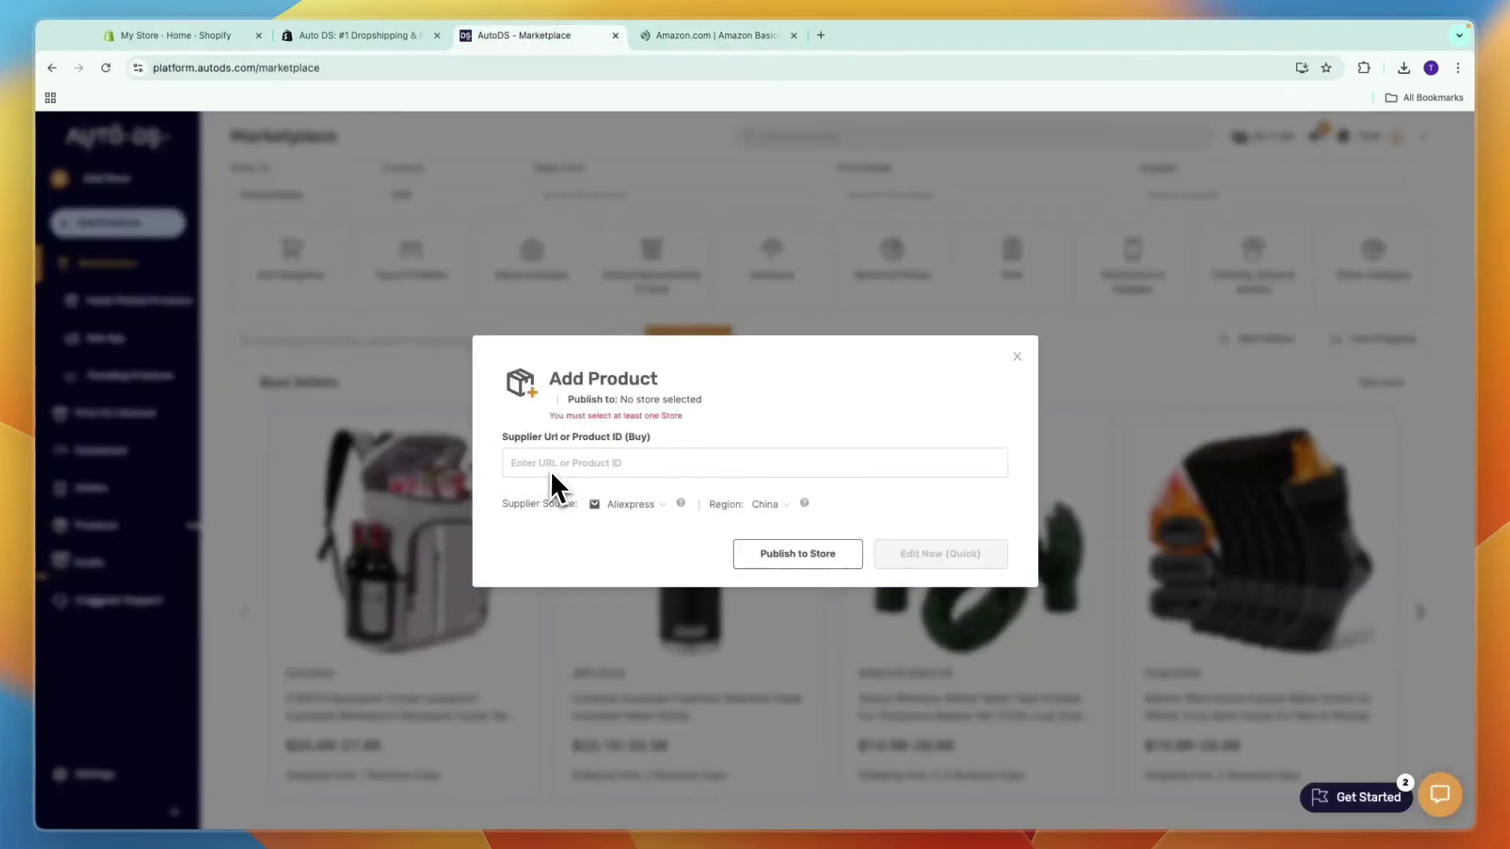
Step: Paste the dinnerware set's Amazon link into Add Product and start a quick edit
left_click(550, 469)
type("https://www.amazon.com/AmazonBasics-18-Piece-Dinnerware-Set-Service/dp/B019EEUQ2O?ref_=ast_sto_dp&th=1&psc=1")
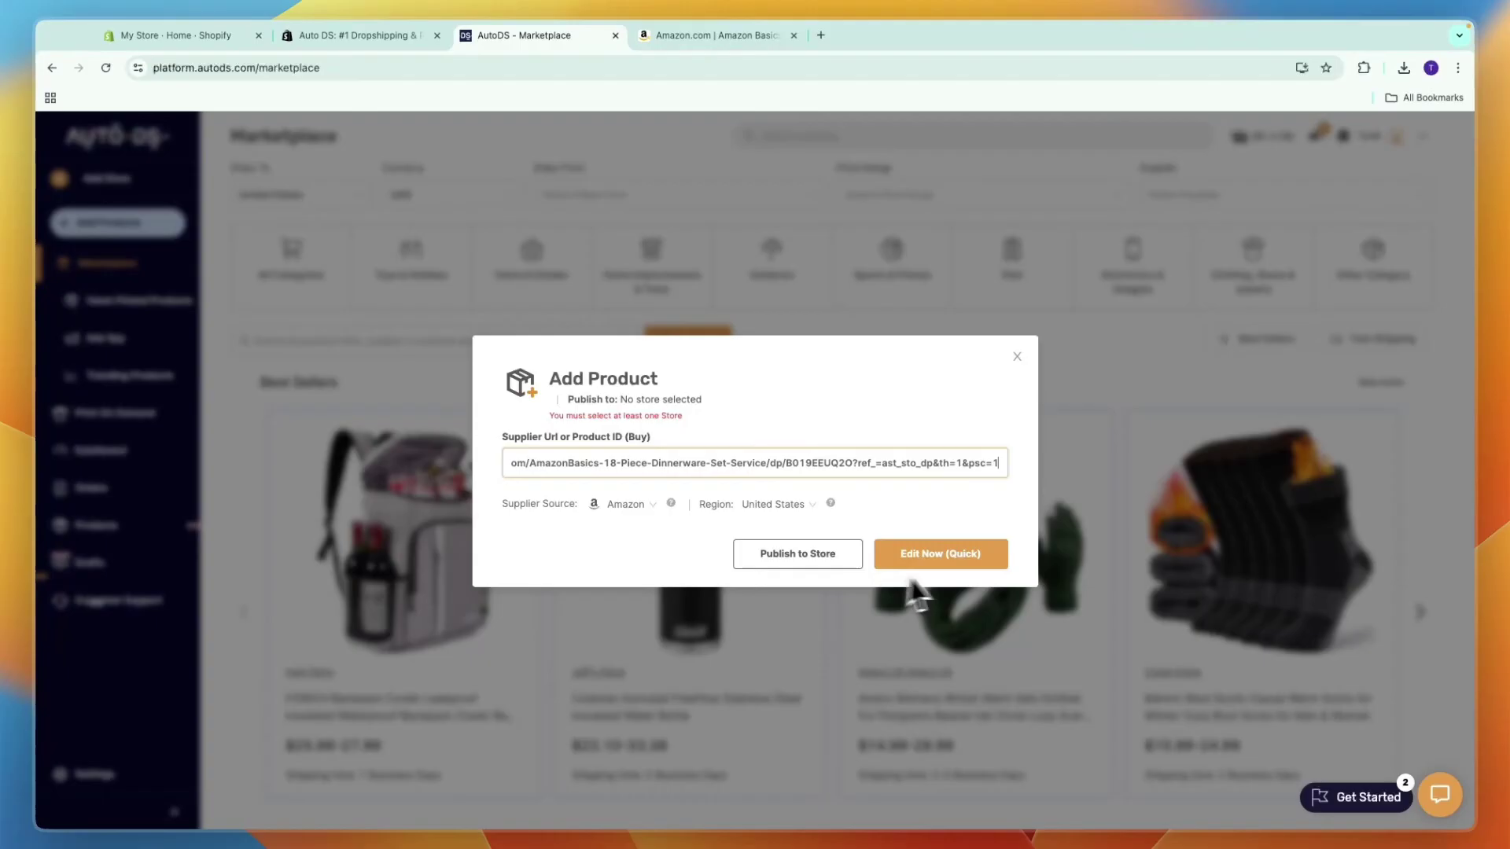
left_click(944, 558)
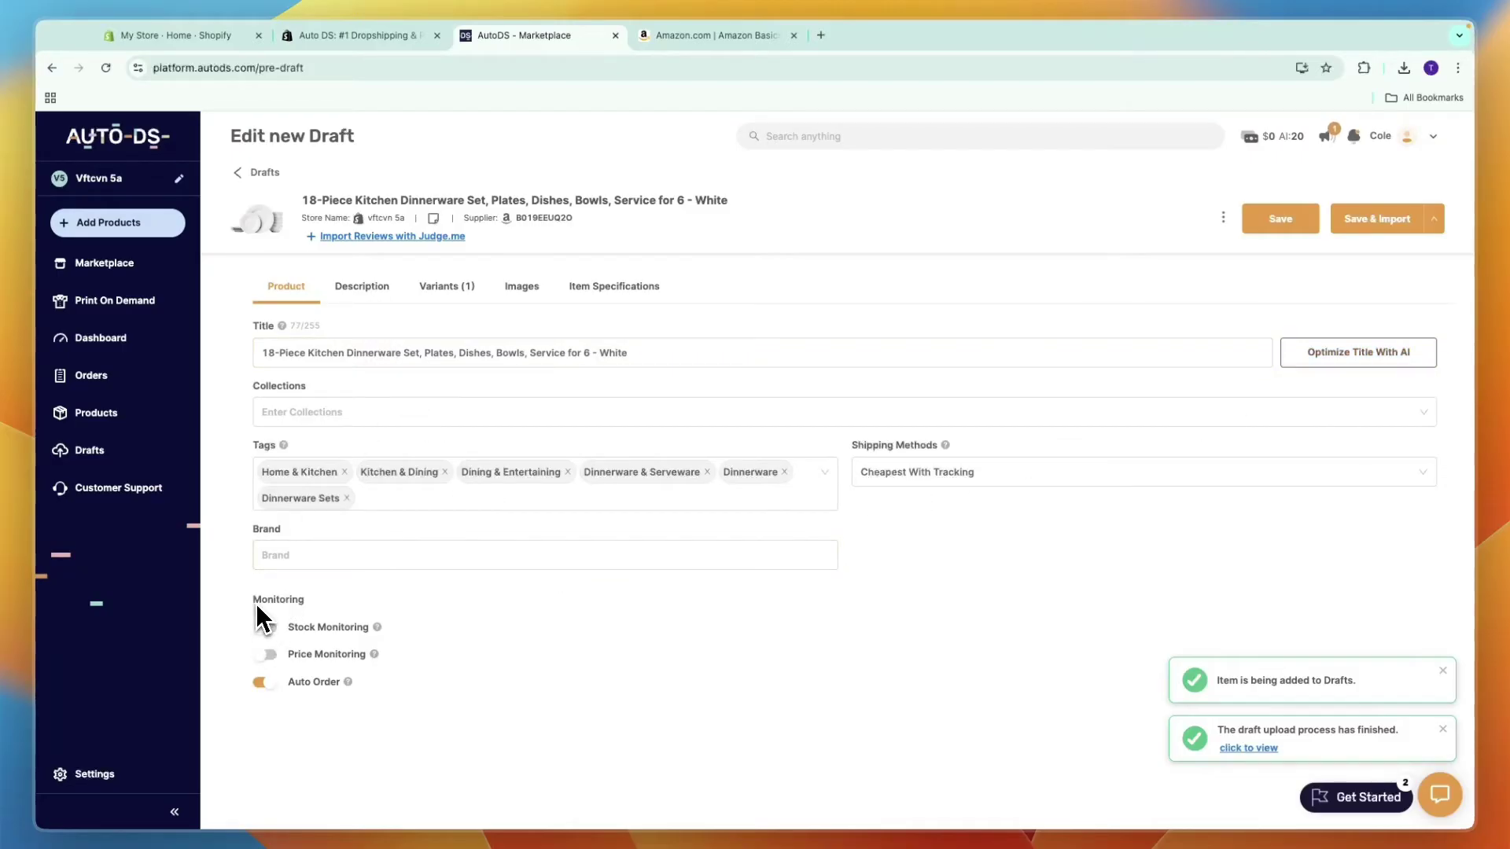
Step: Enable stock and price monitoring on the dinnerware draft, then Save & Import it
left_click_drag(260, 617, 313, 626)
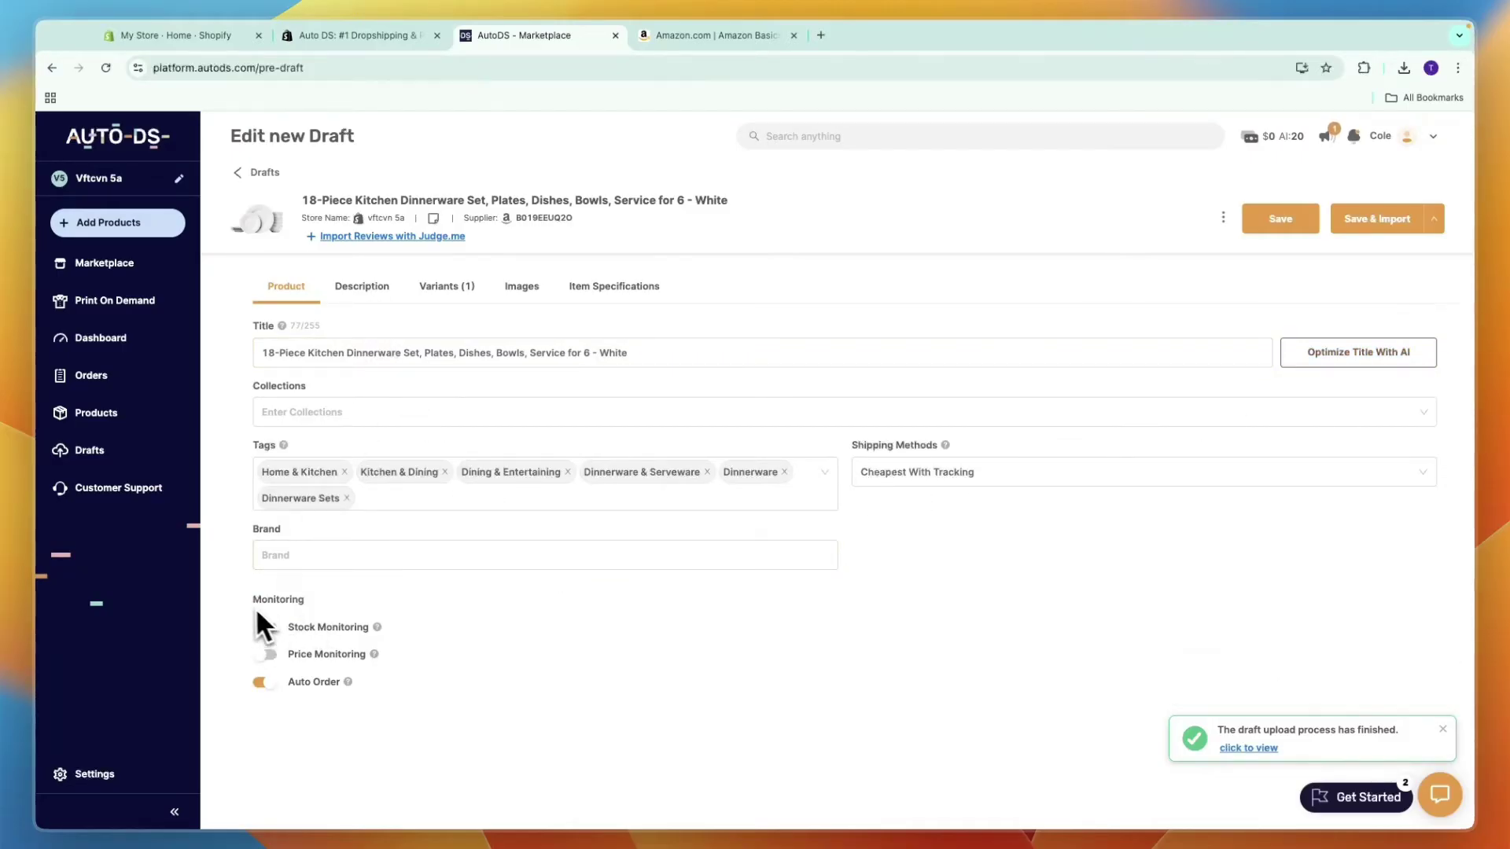
left_click(268, 627)
left_click(269, 653)
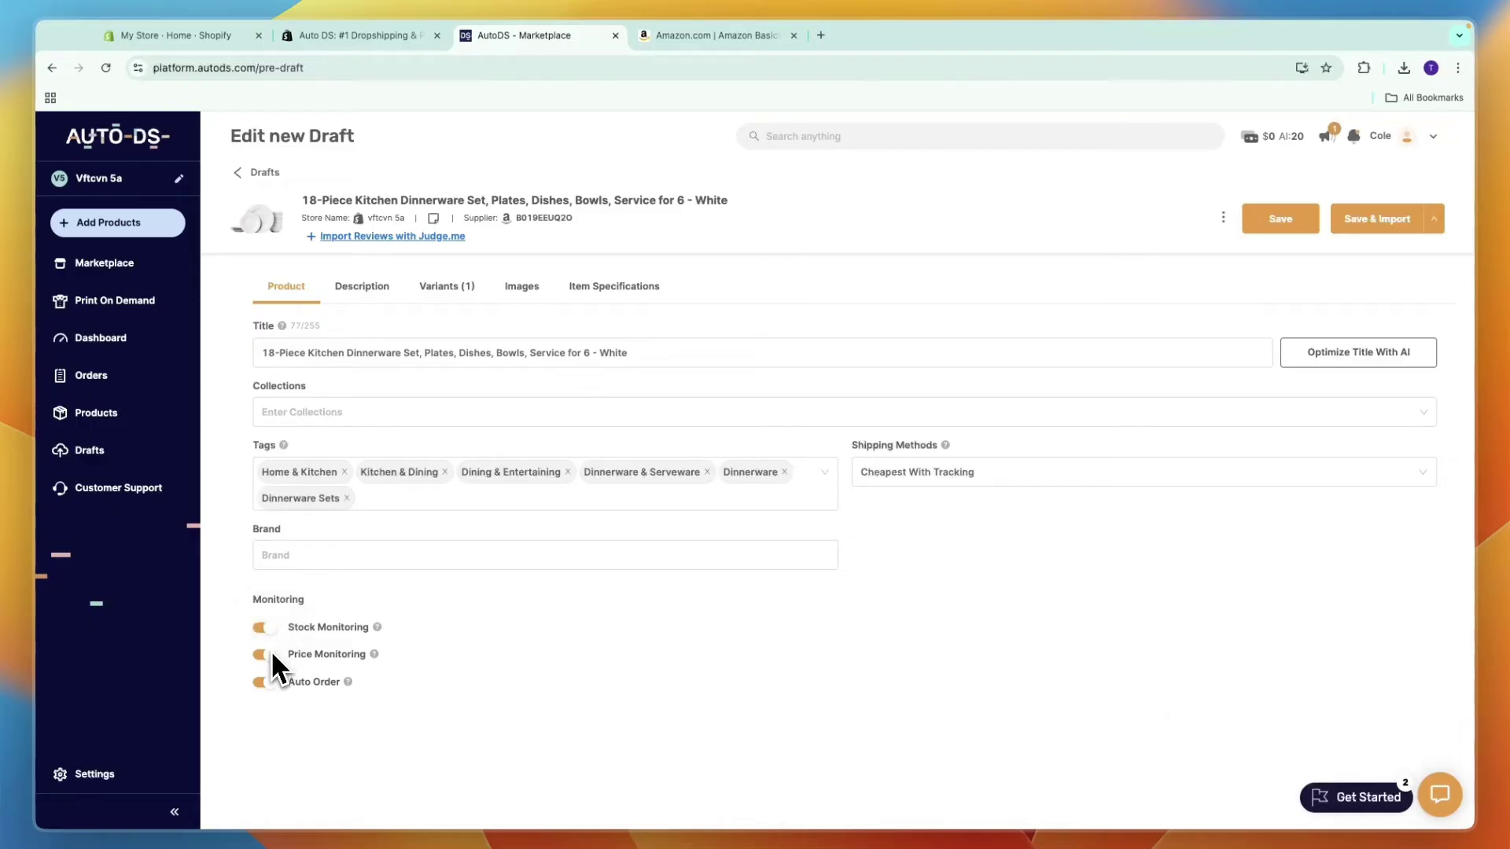
left_click(1378, 227)
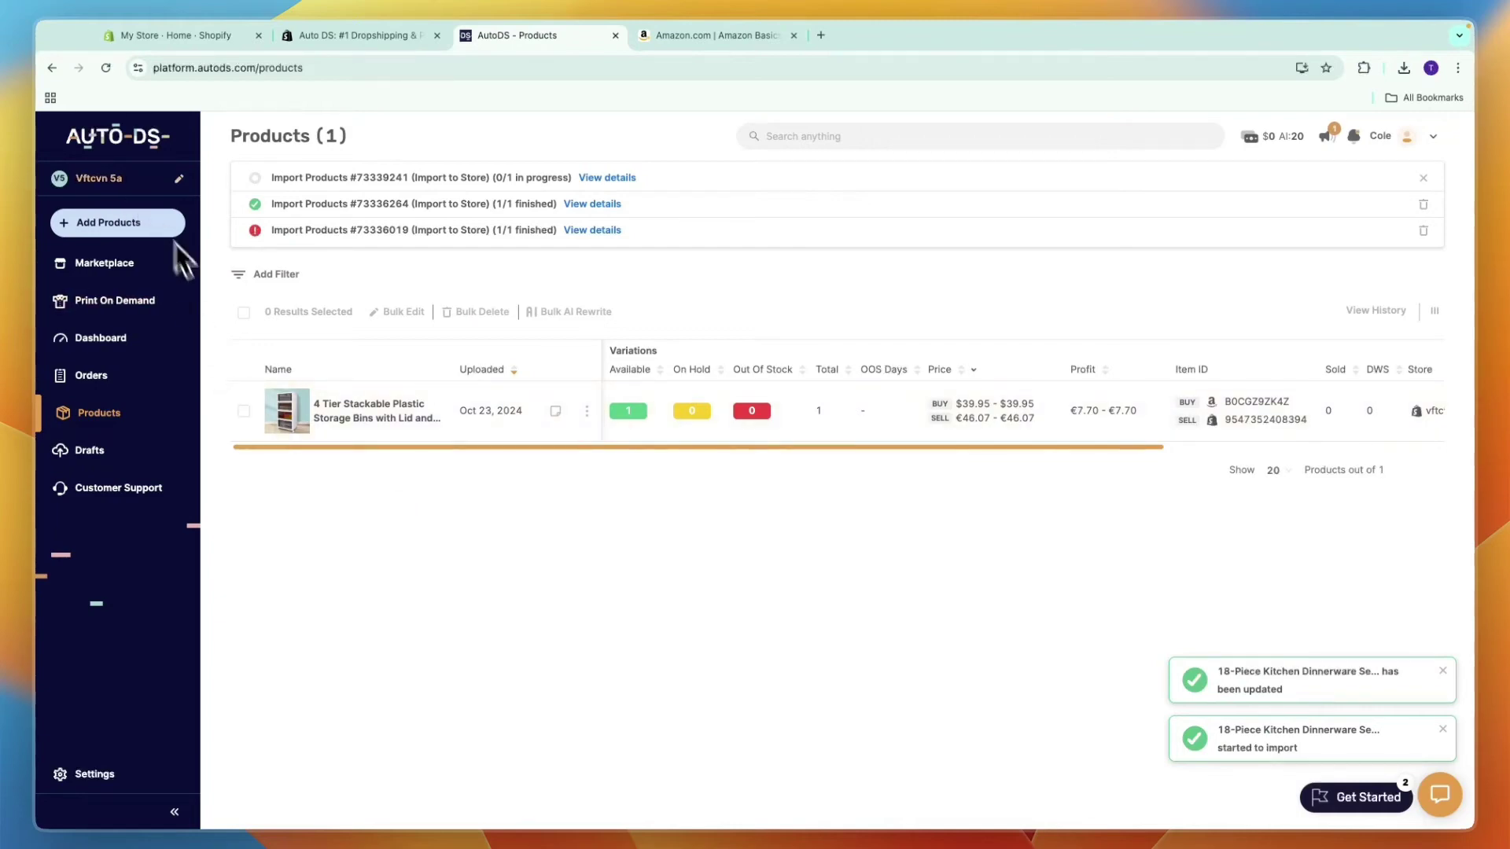
Step: Filter the Marketplace to products shipping from the United States
left_click(108, 264)
scroll(578, 386, "down", 1)
scroll(578, 386, "down", 8)
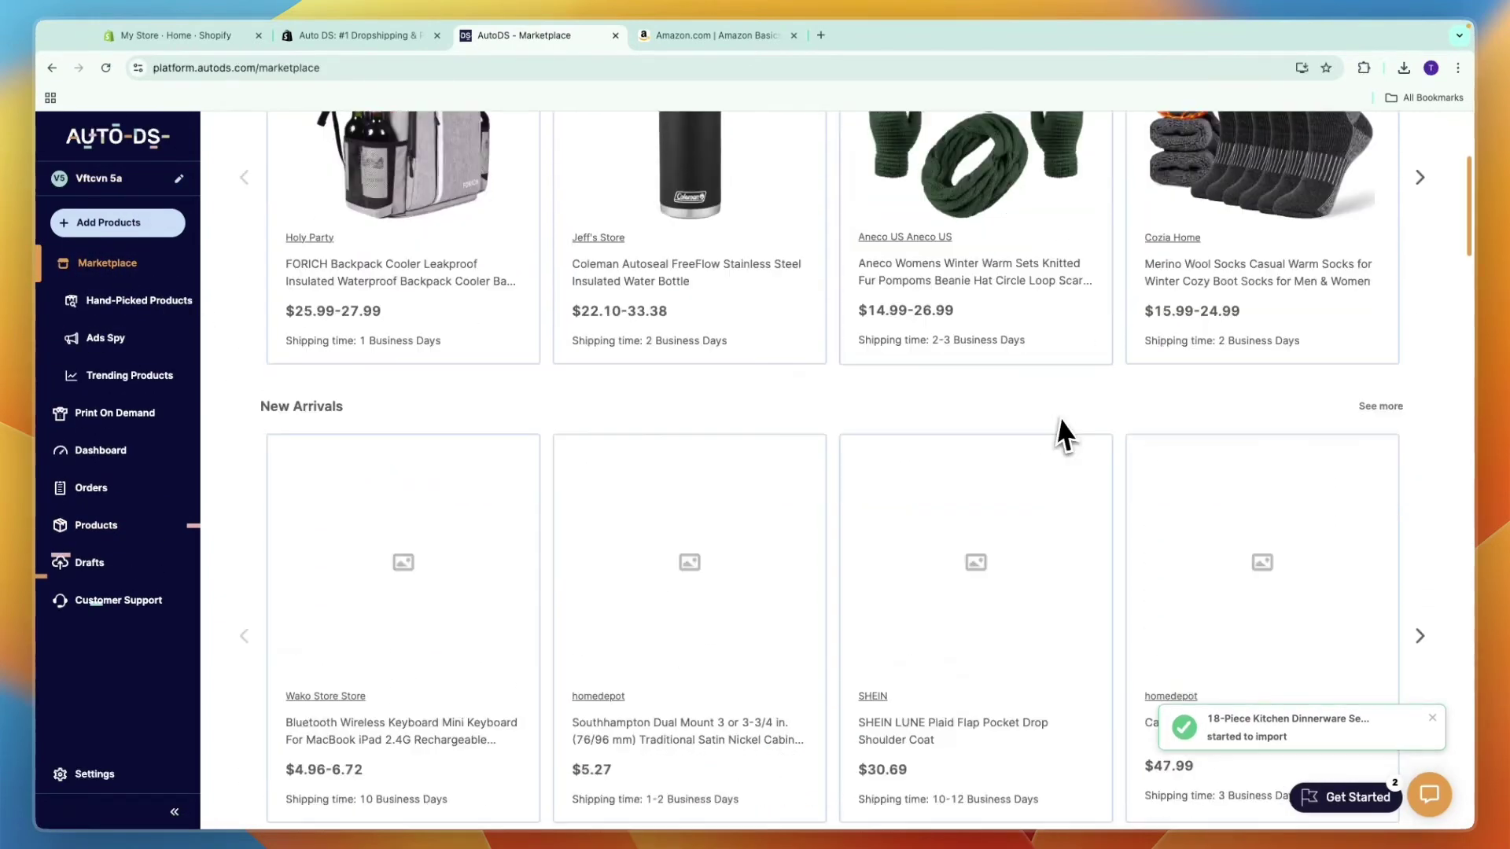
scroll(853, 523, "up", 10)
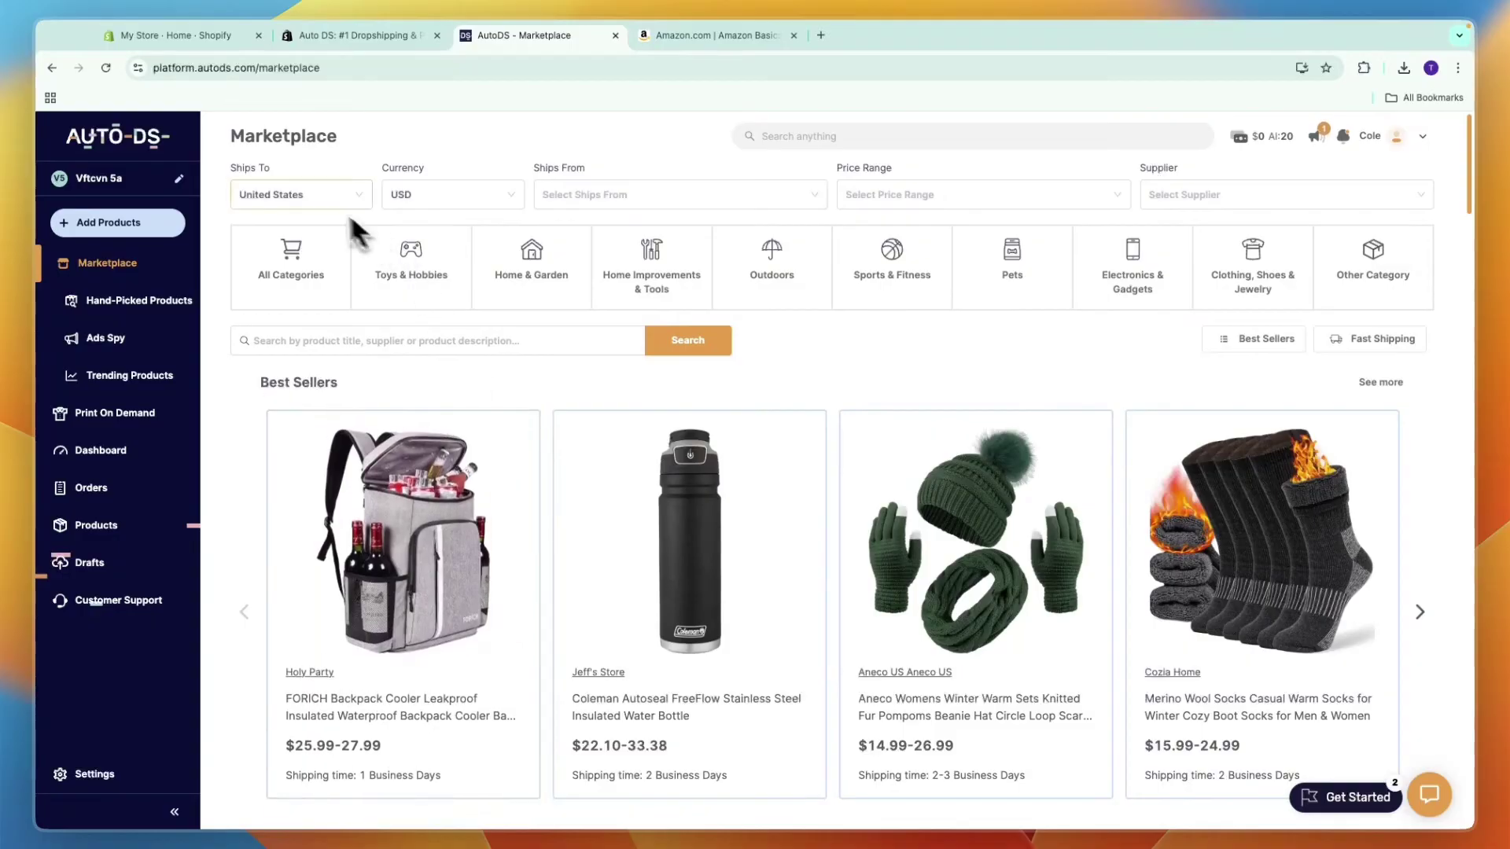
left_click(305, 200)
left_click(619, 217)
left_click(621, 207)
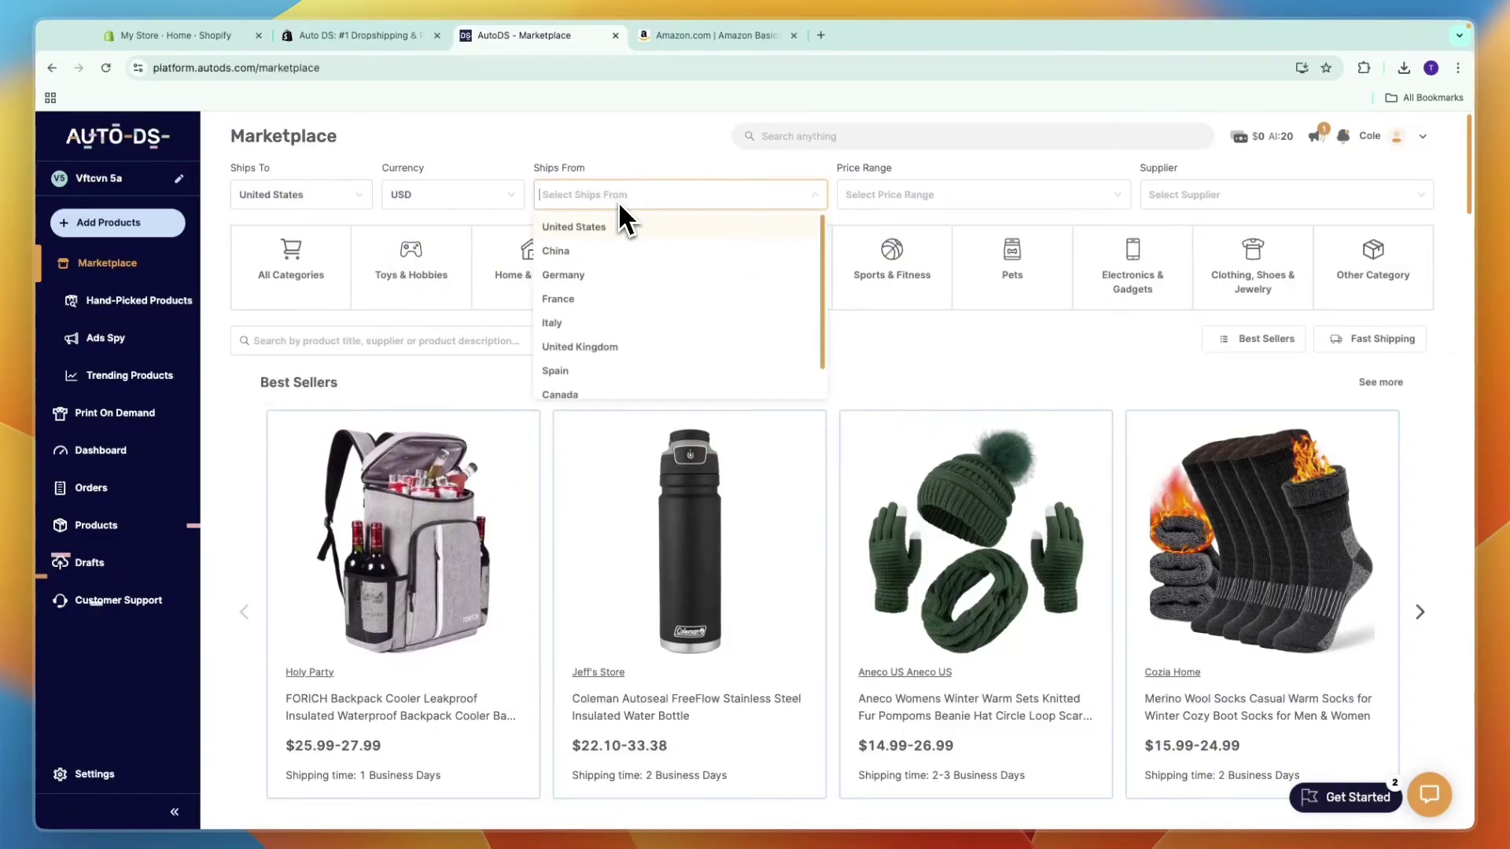
left_click(593, 235)
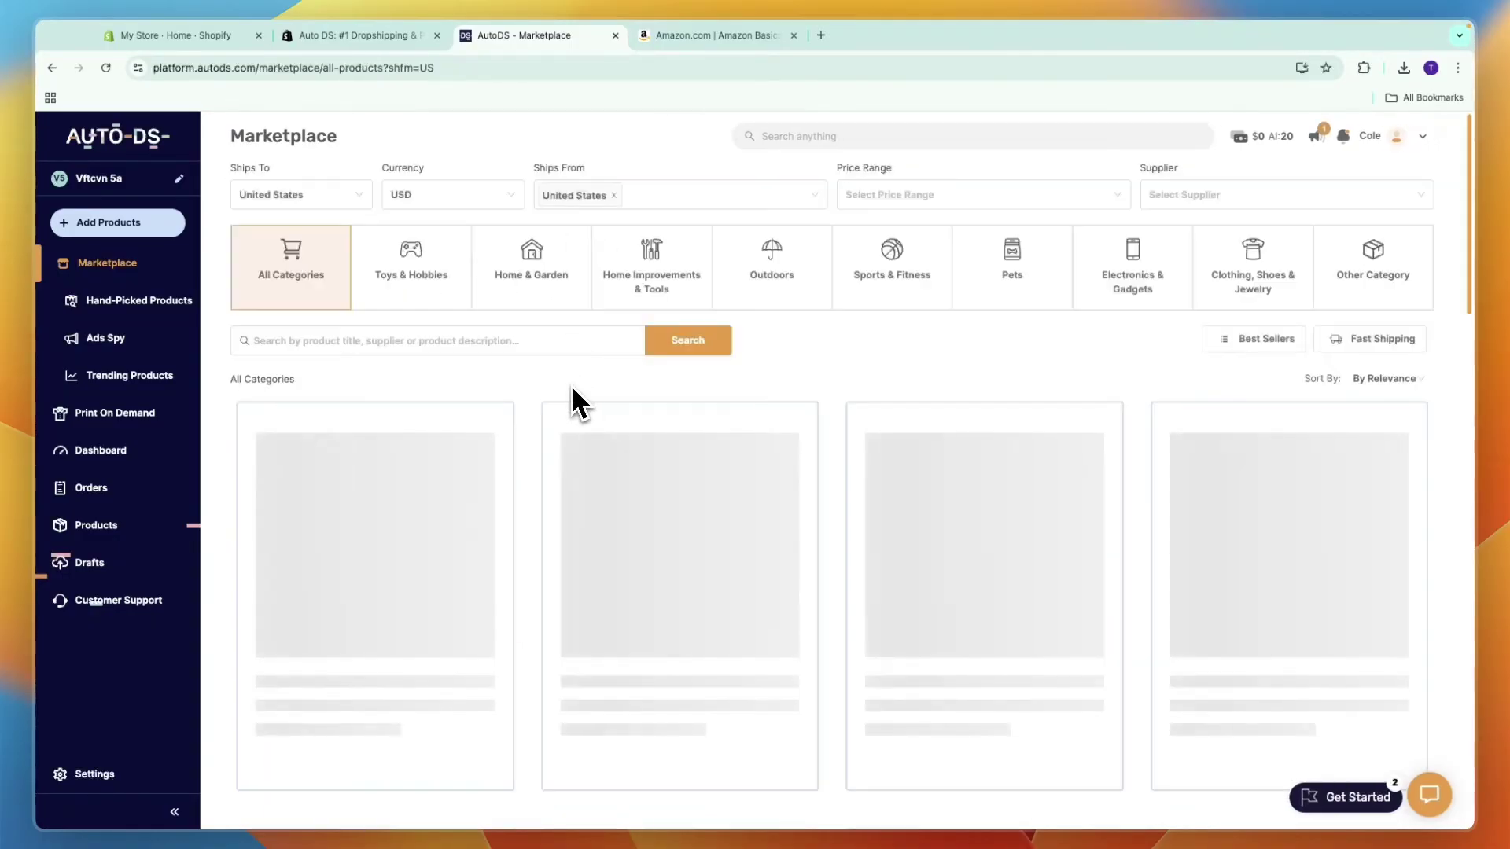
Step: Narrow to the Pets category and import the 6L automatic pet feeder as a draft
left_click(1009, 279)
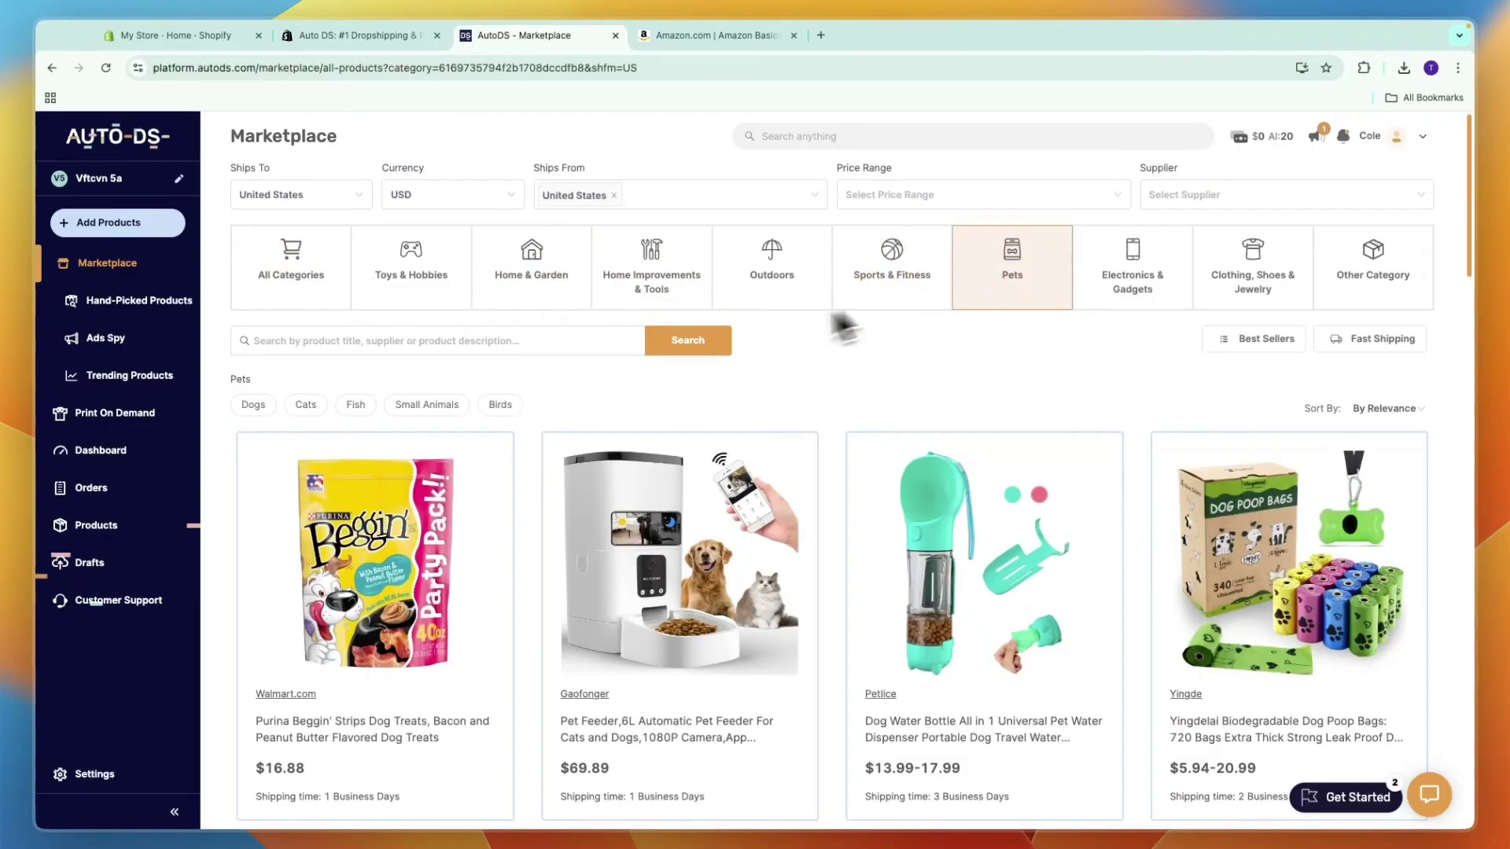
scroll(707, 512, "down", 2)
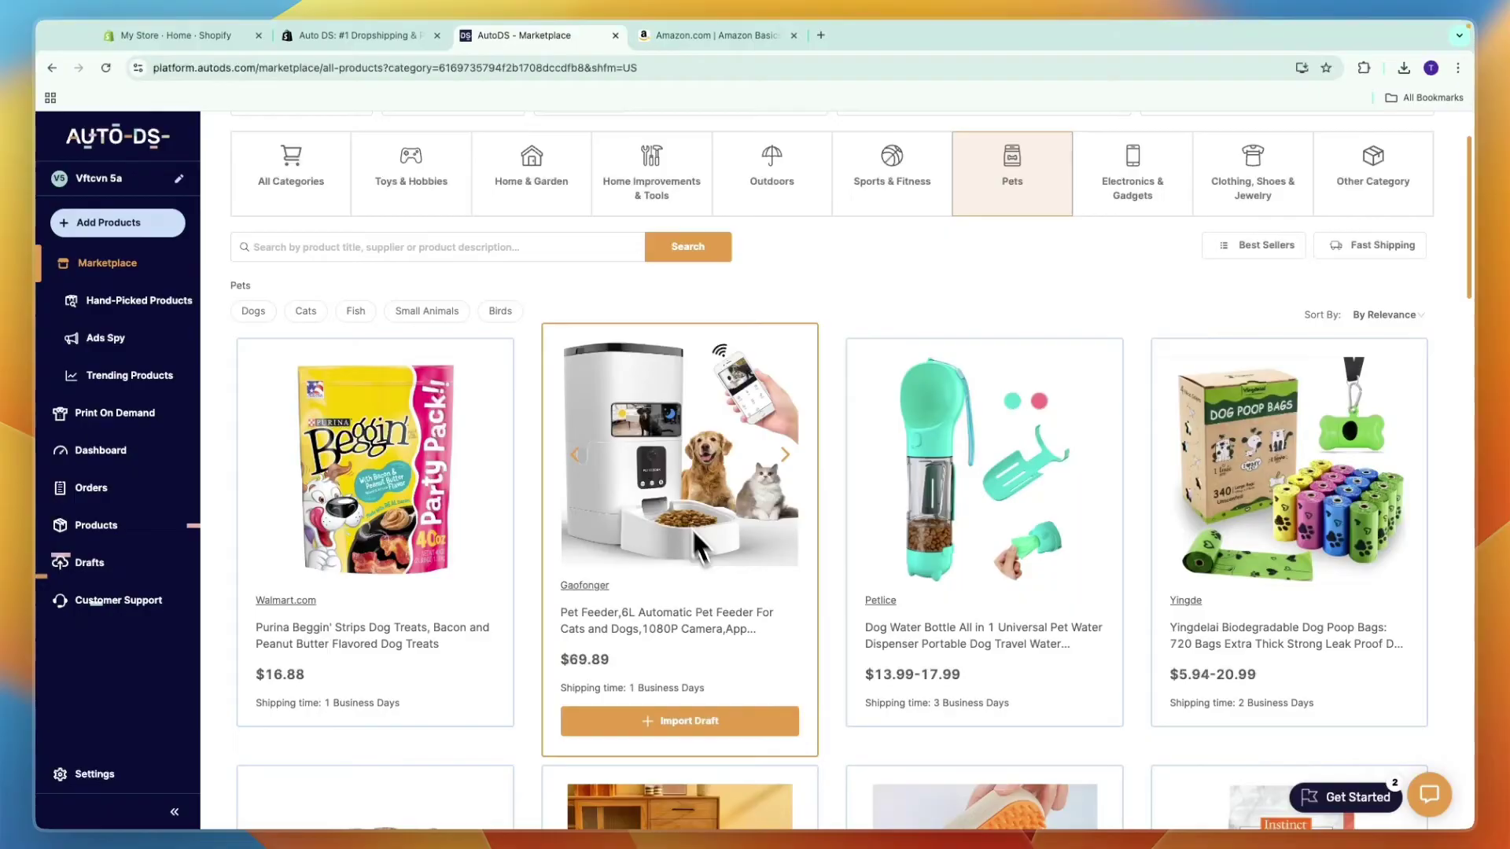
left_click(662, 720)
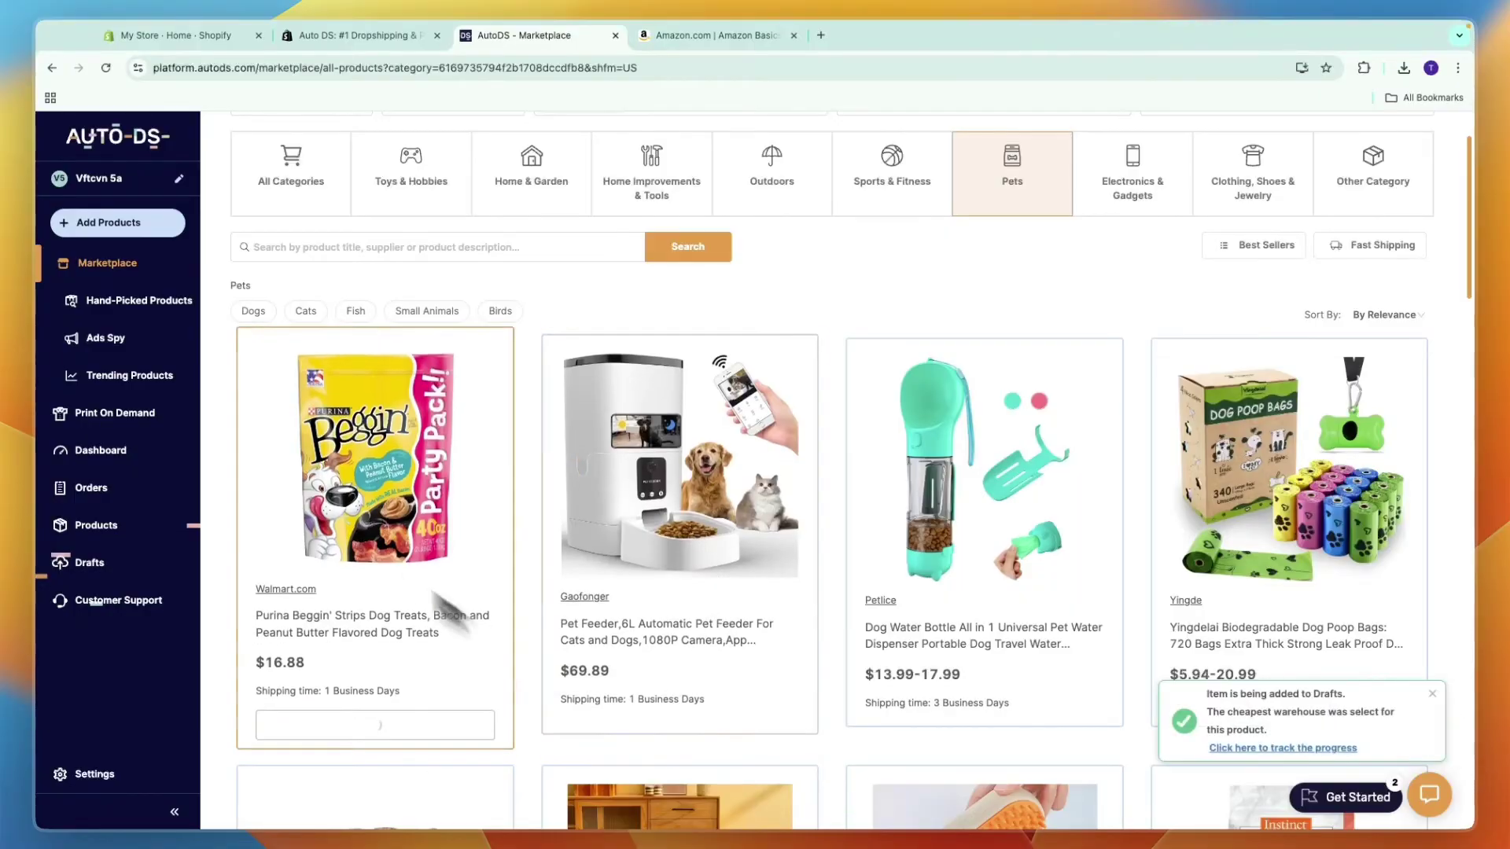
Step: In Drafts, set the 6L pet feeder's shipping to Fastest With Tracking and Save & Import
left_click(91, 563)
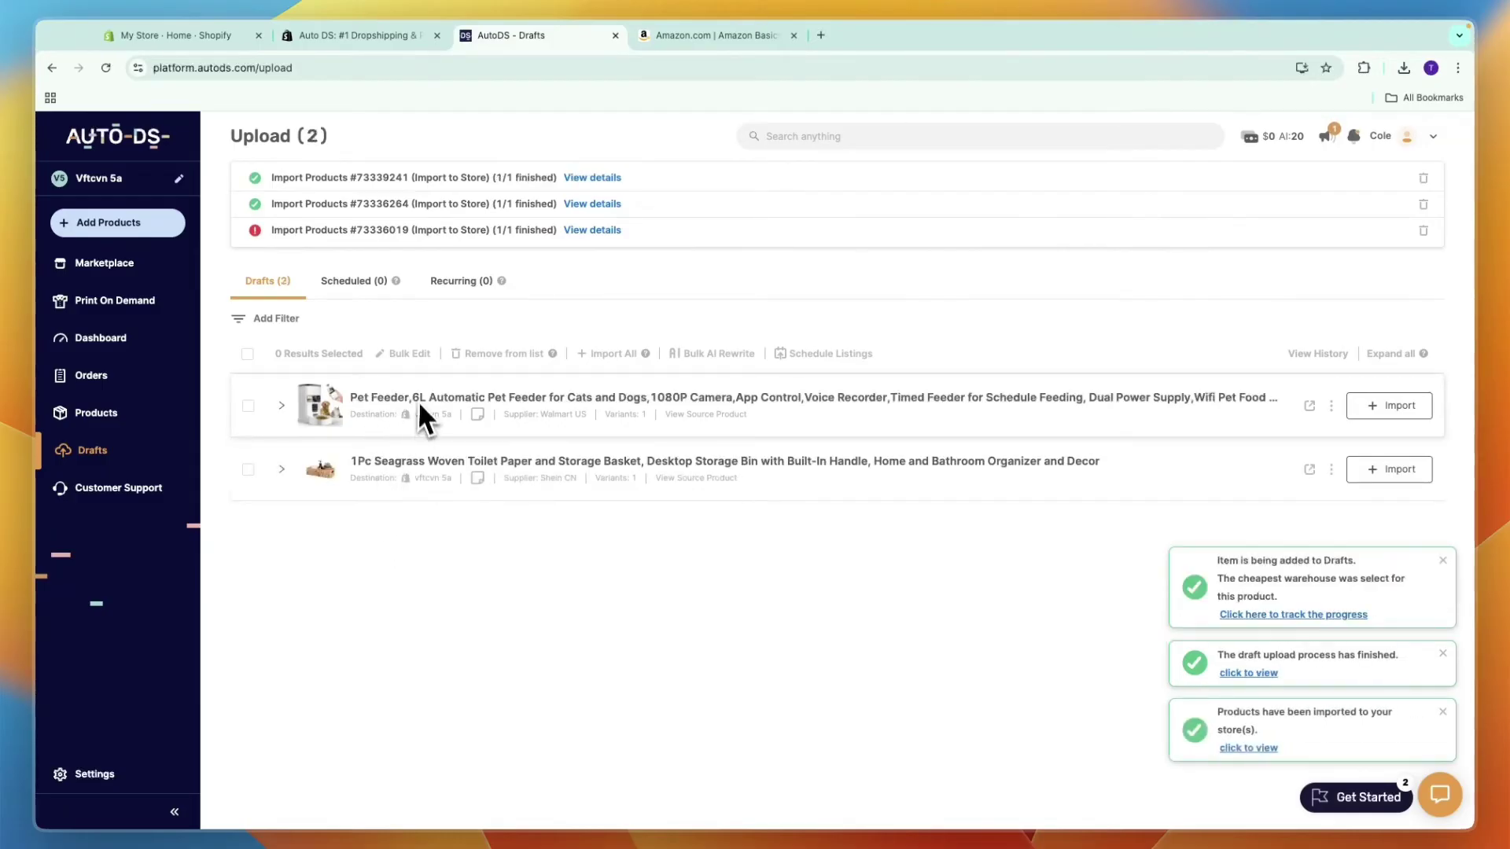
left_click(280, 405)
scroll(336, 728, "down", 1)
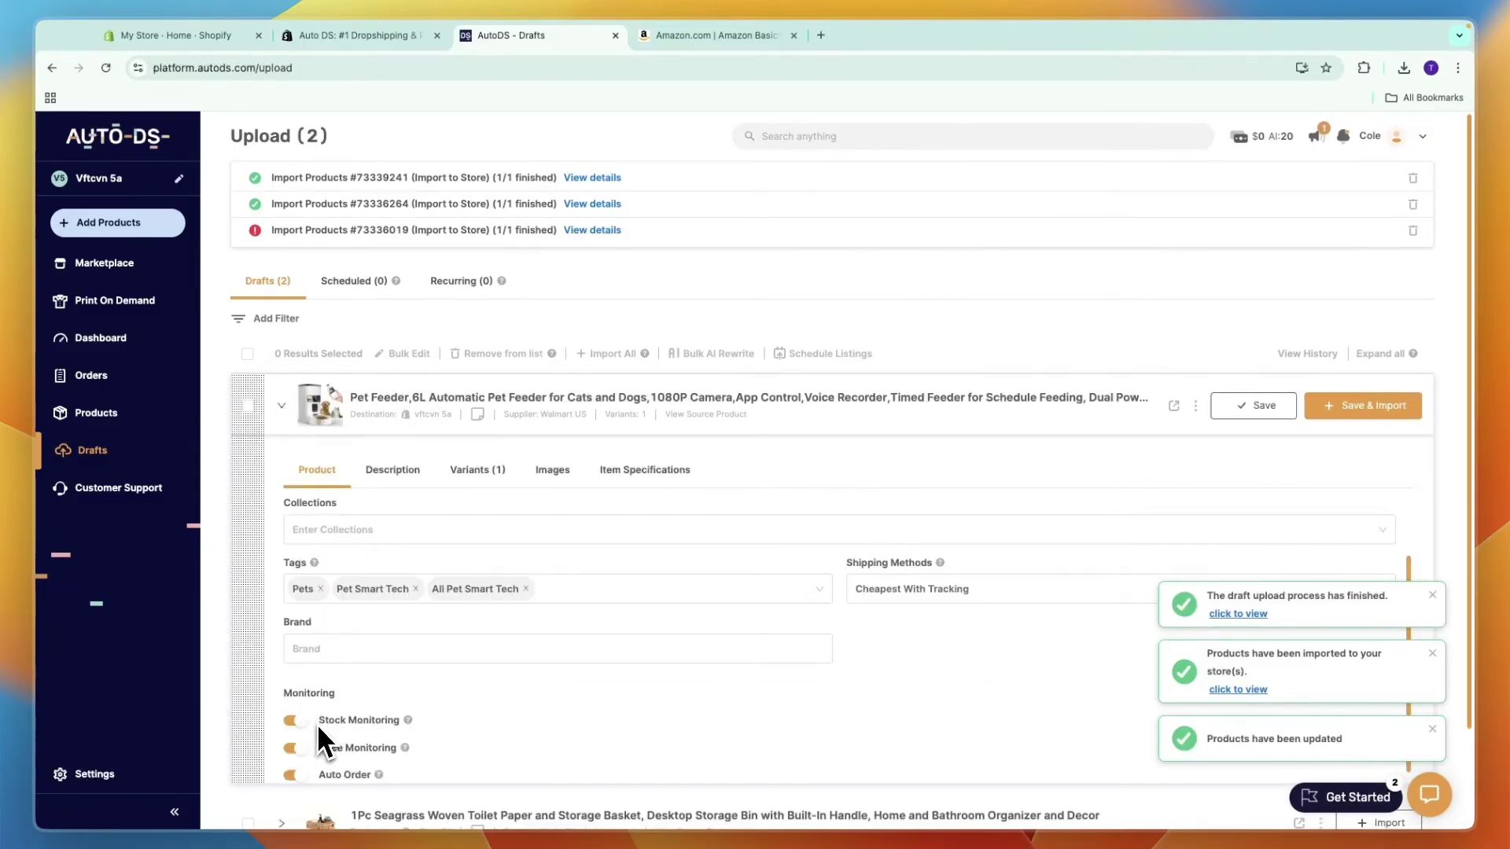
scroll(660, 739, "up", 1)
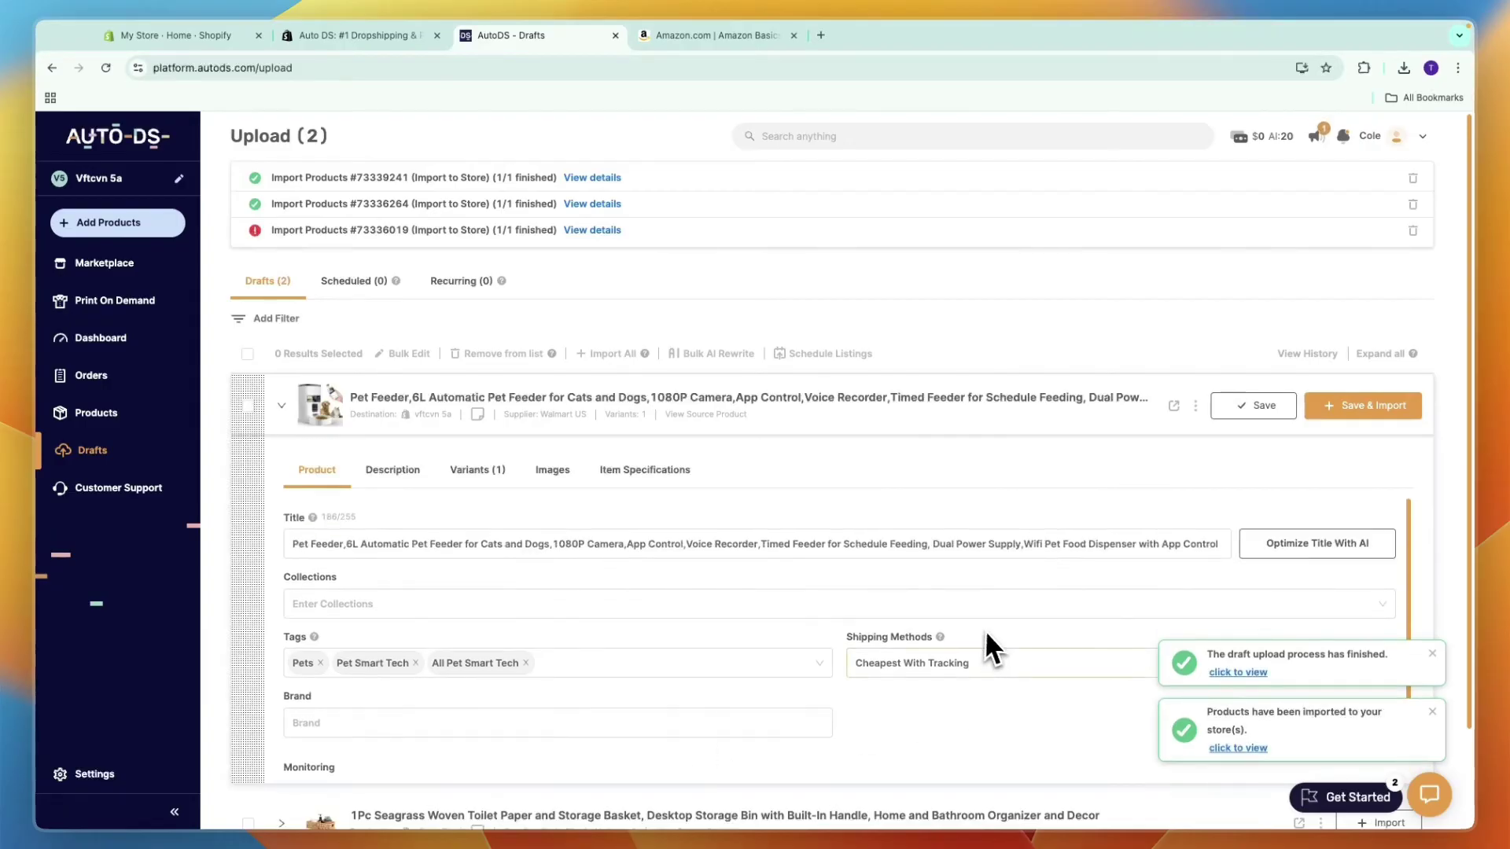
left_click(942, 673)
left_click(925, 740)
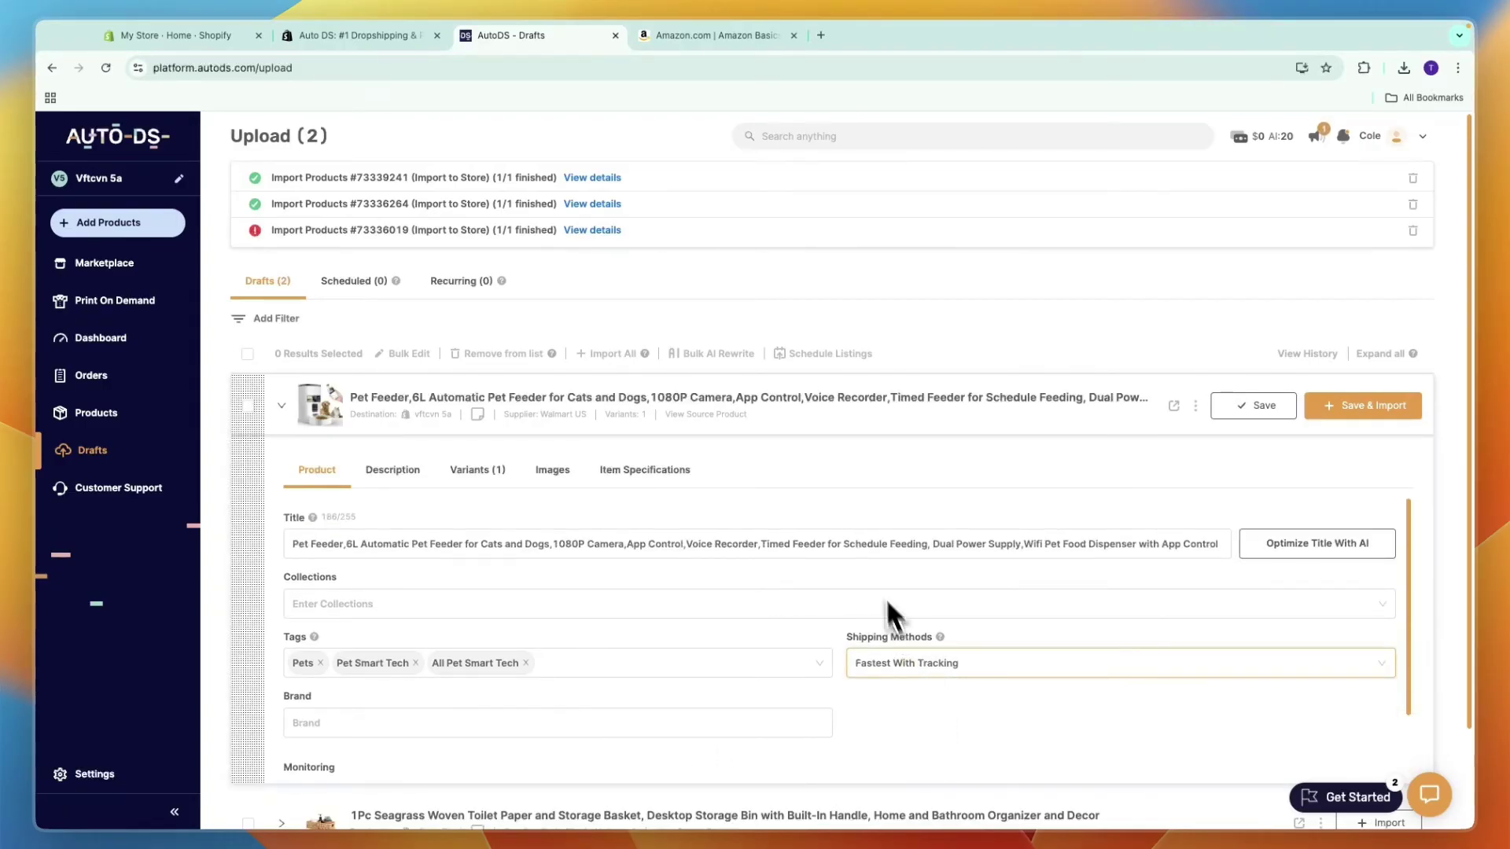
left_click(1356, 416)
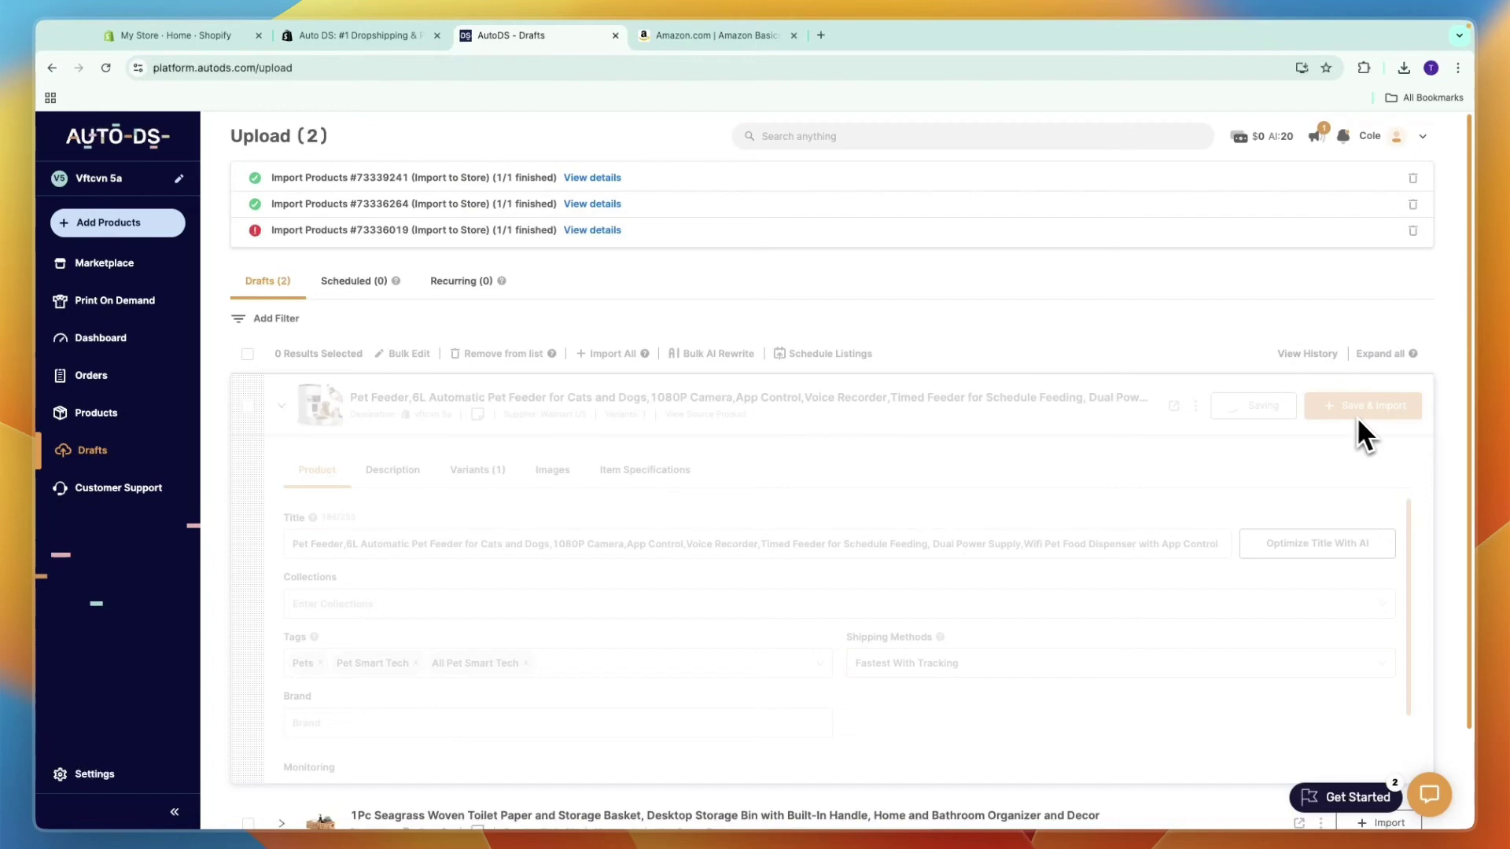
Step: In Shopify Products, scroll through the dinnerware set's store preview, then close it
left_click(155, 55)
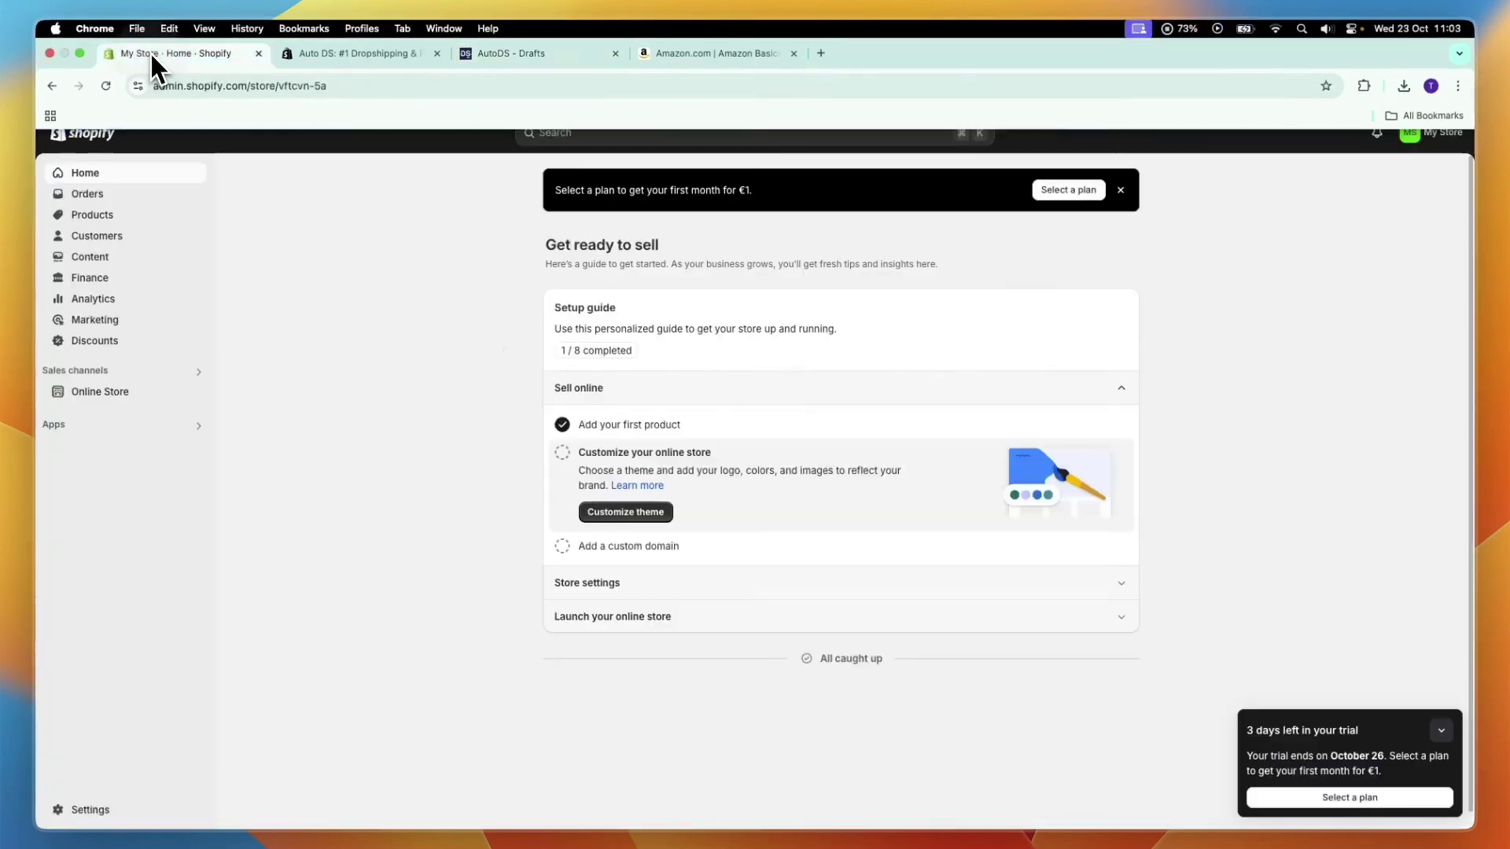
left_click(124, 213)
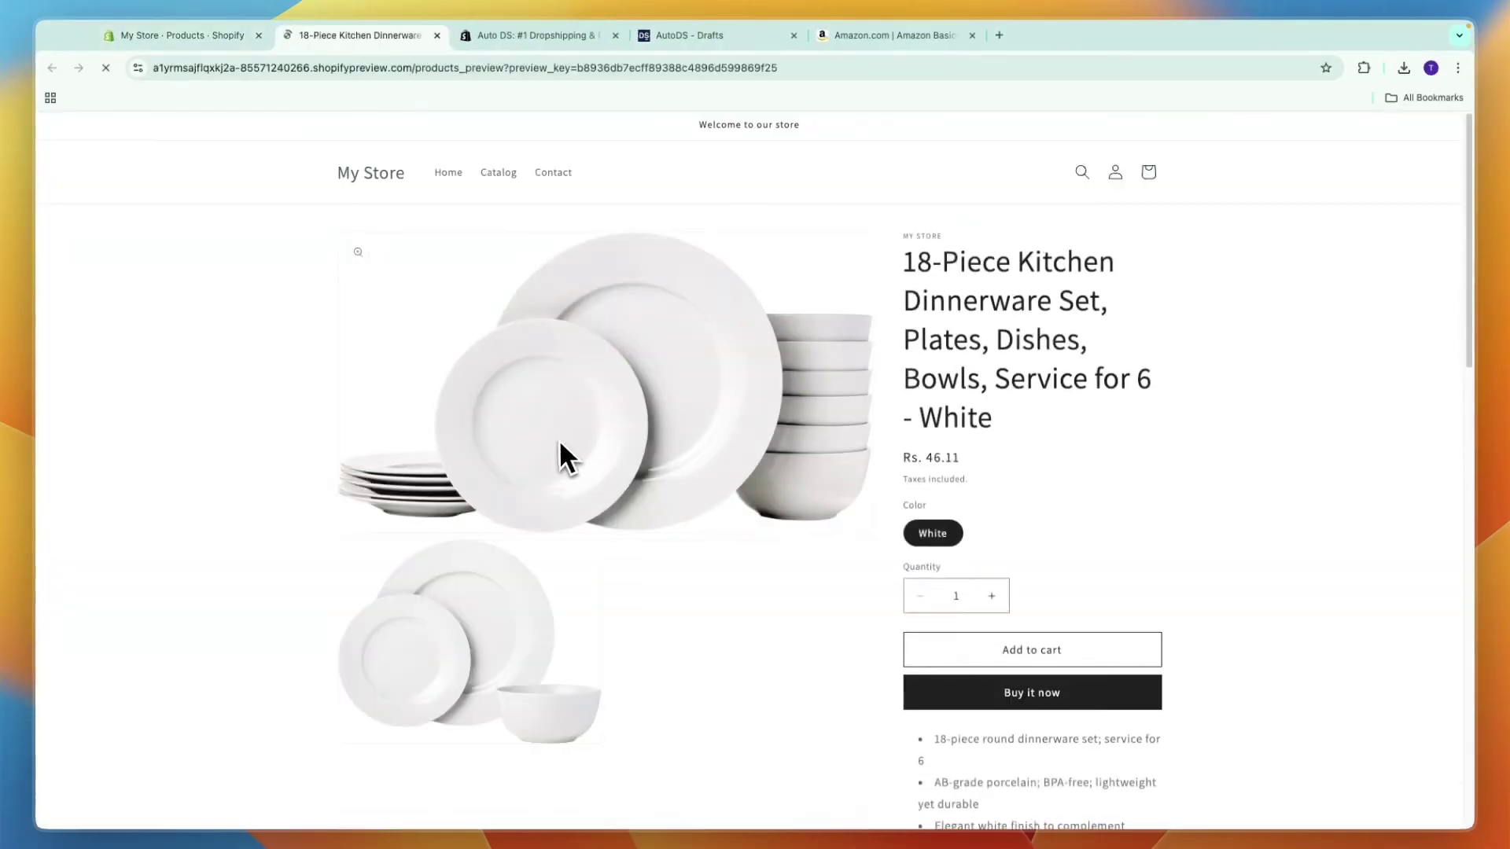
scroll(691, 512, "down", 5)
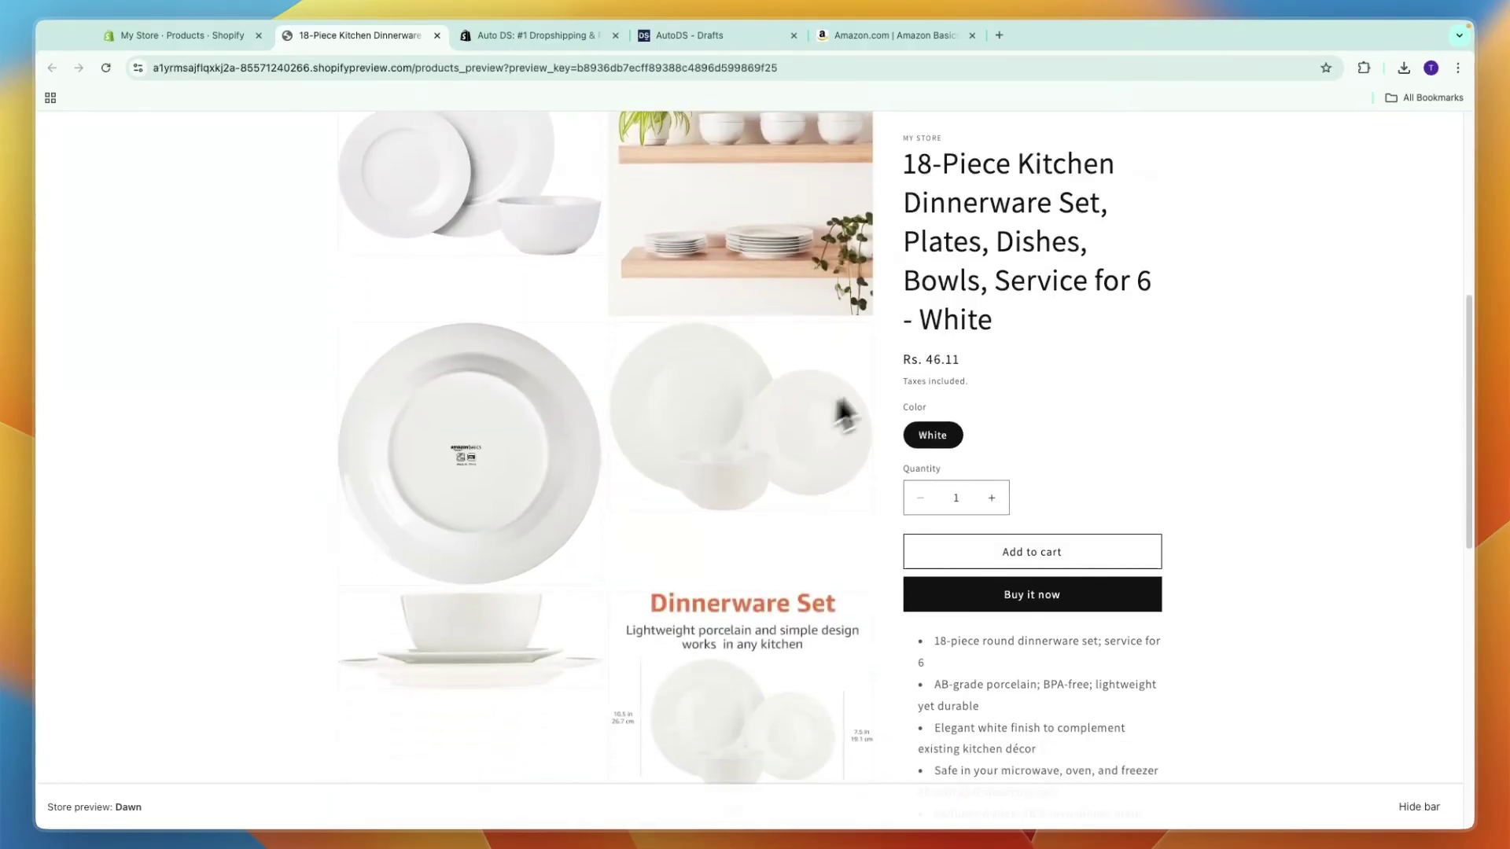
scroll(787, 461, "down", 6)
scroll(631, 490, "down", 2)
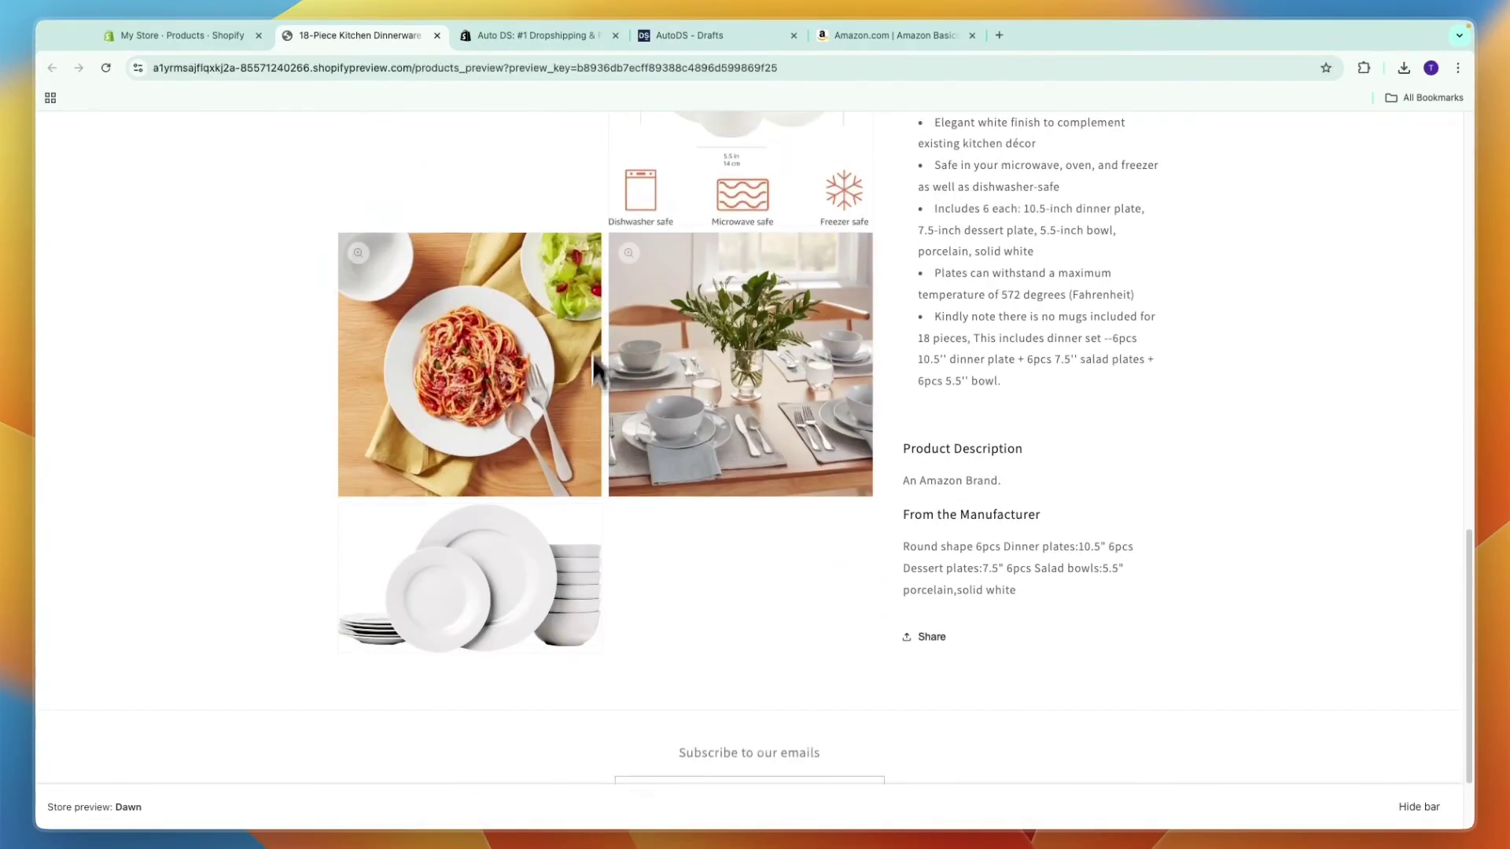
left_click(437, 36)
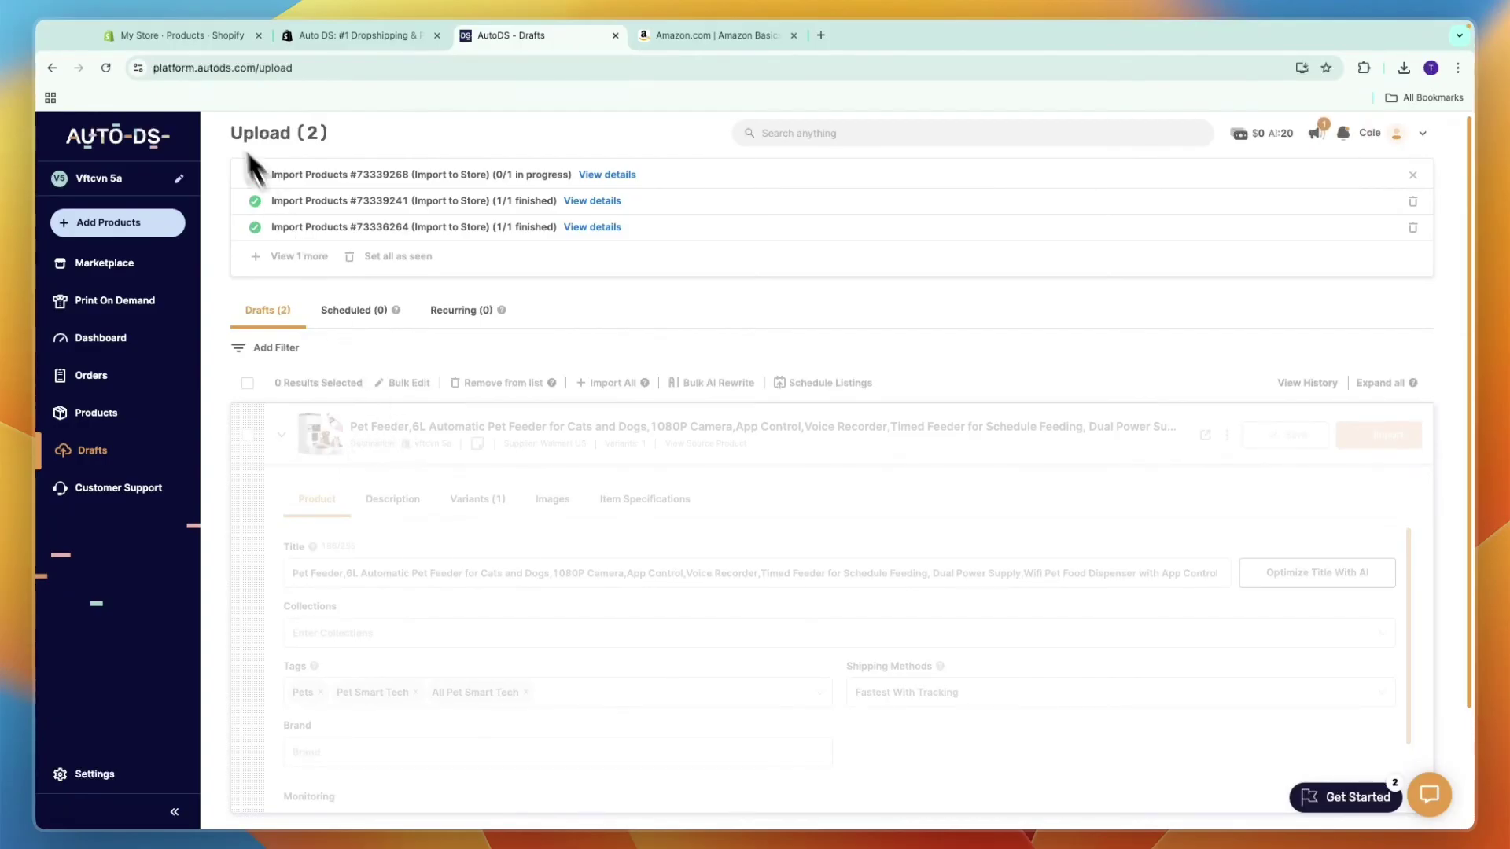
Step: Reload the Shopify products list via Collections so the 6L automatic pet feeder appears
left_click(176, 42)
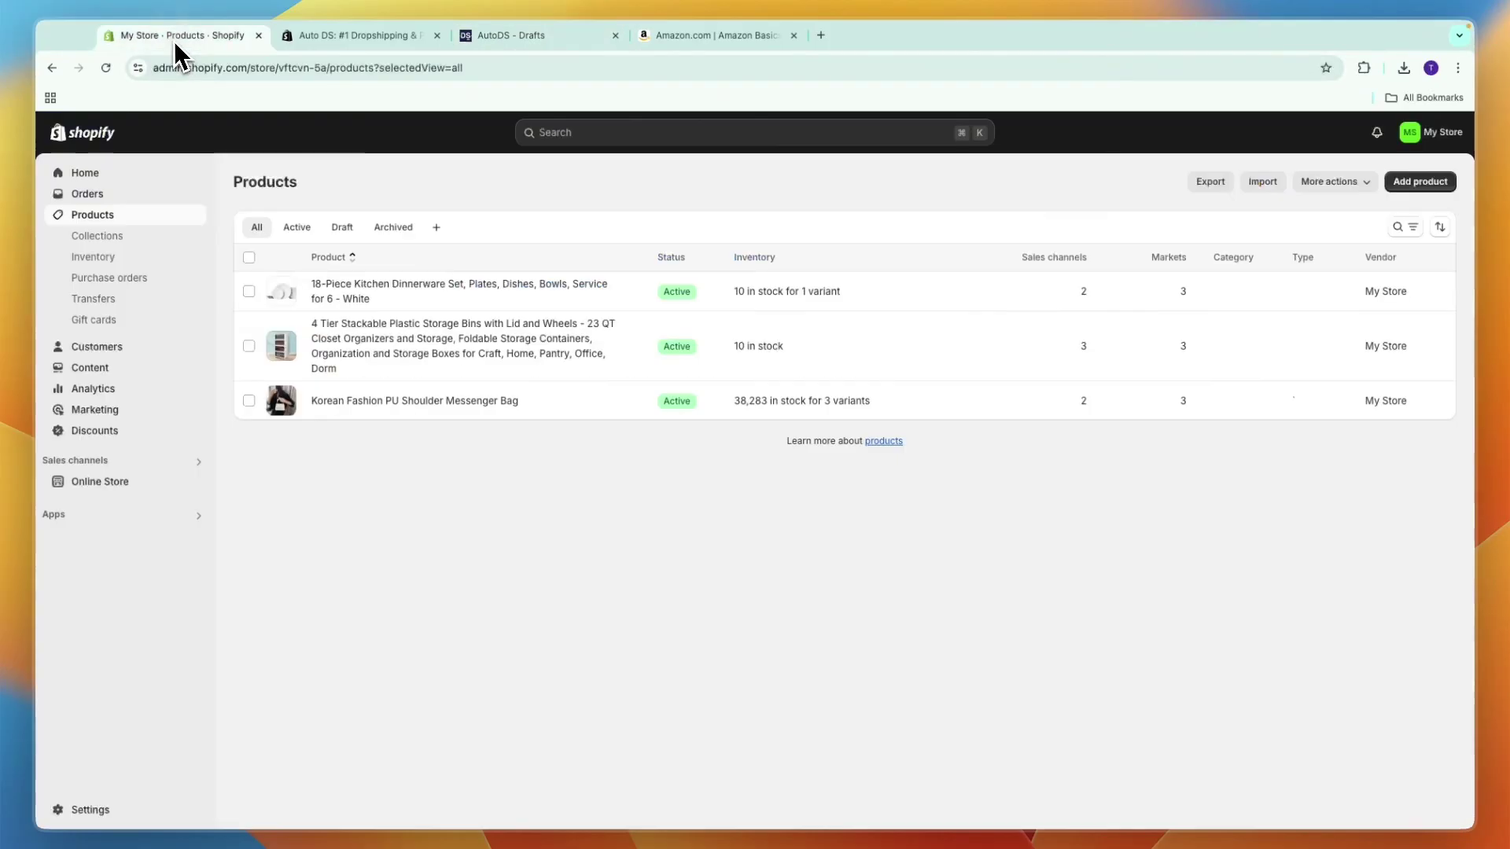
left_click(92, 236)
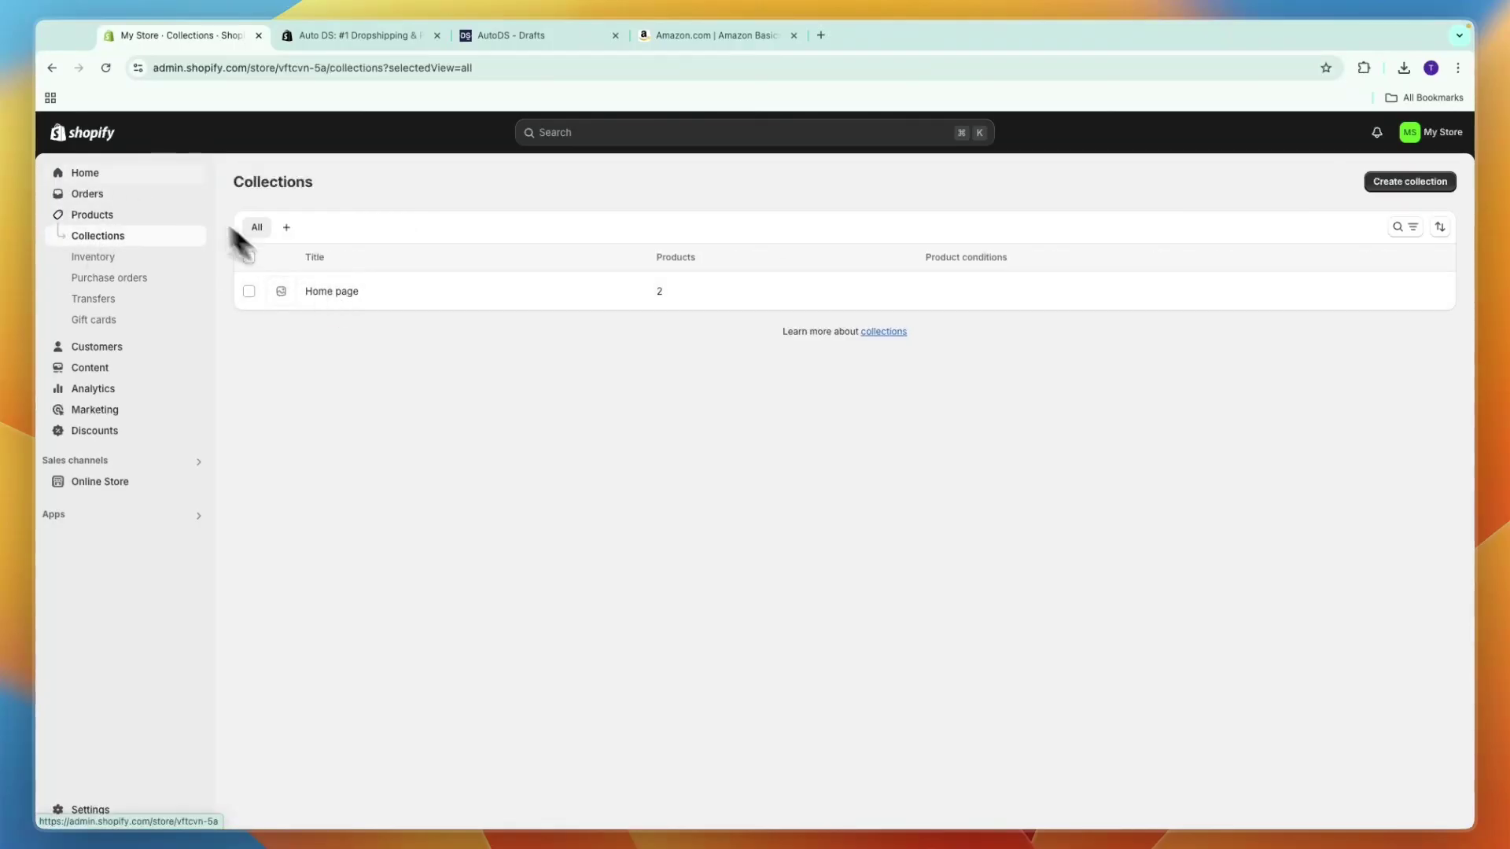
left_click(140, 214)
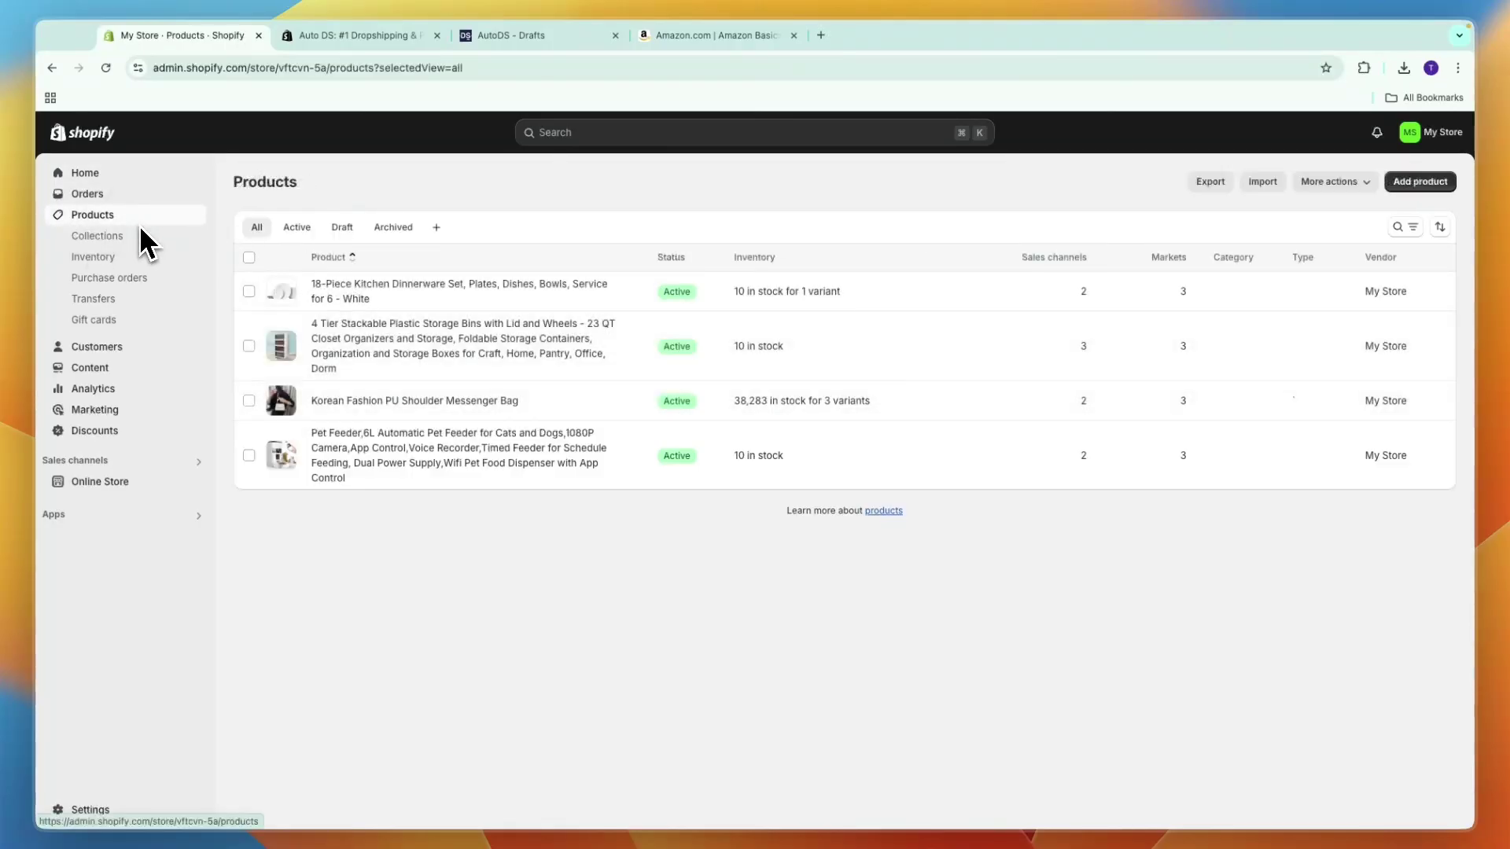